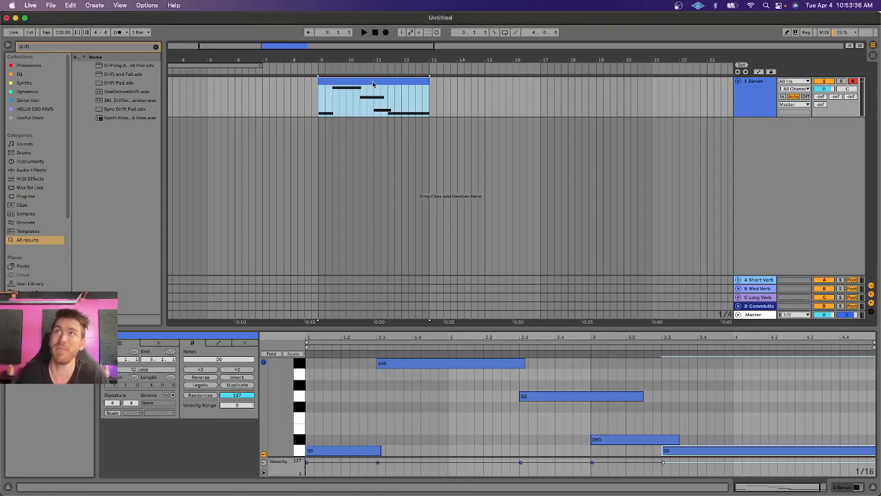
- Play back the MIDI clip on the Serum track, from bar 9 to its end
{"action": "key", "text": "space"}
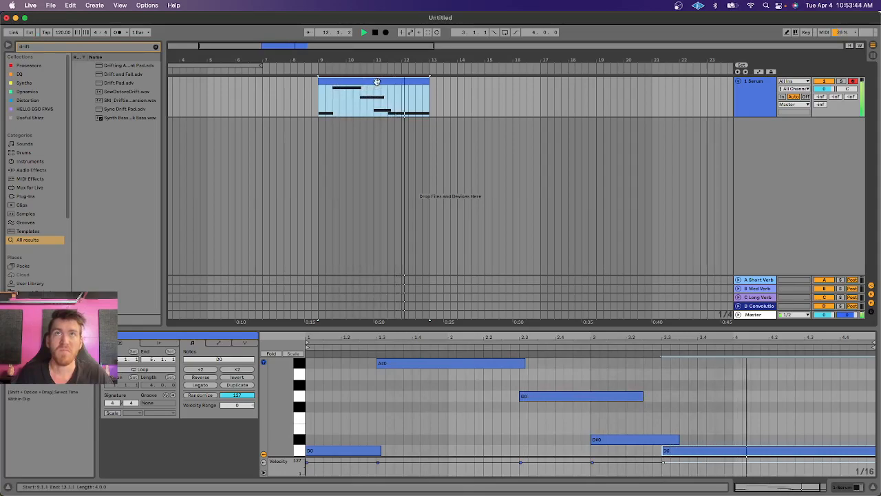
{"action": "key", "text": "space"}
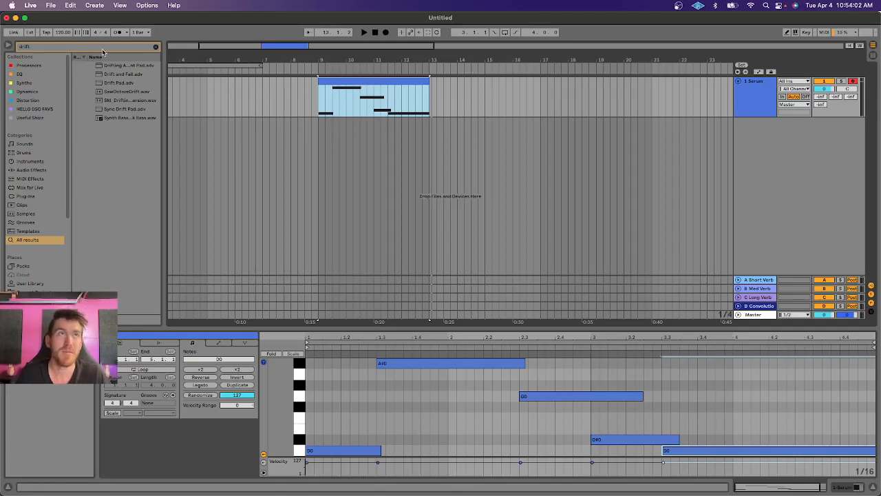
- Switch to the browser and review the Hello Ego membership tiers on Patreon, from Tier 1 through Tier 6
{"action": "left_click", "coordinate": [15, 18]}
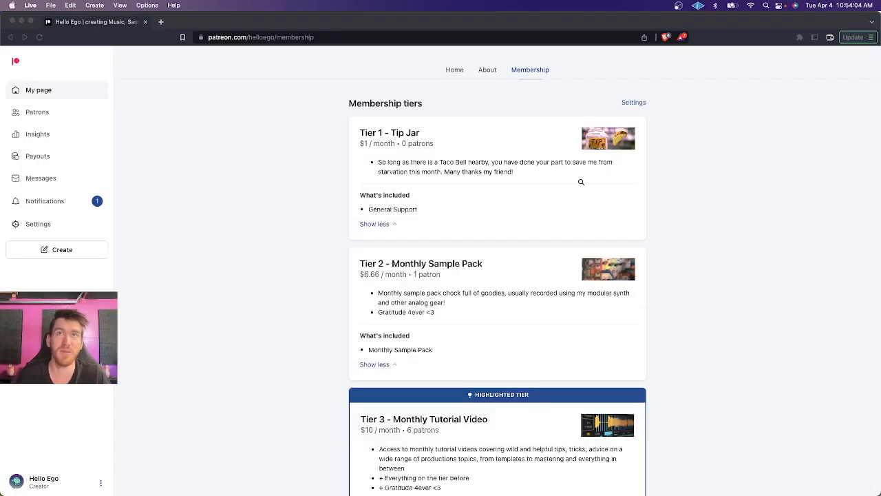
{"action": "scroll", "coordinate": [443, 232], "scroll_direction": "up", "scroll_amount": 5}
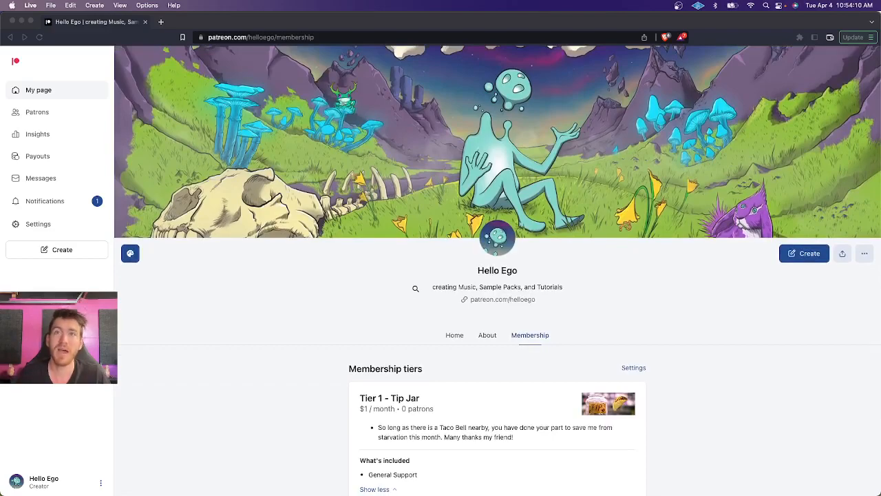
{"action": "scroll", "coordinate": [415, 288], "scroll_direction": "down", "scroll_amount": 2}
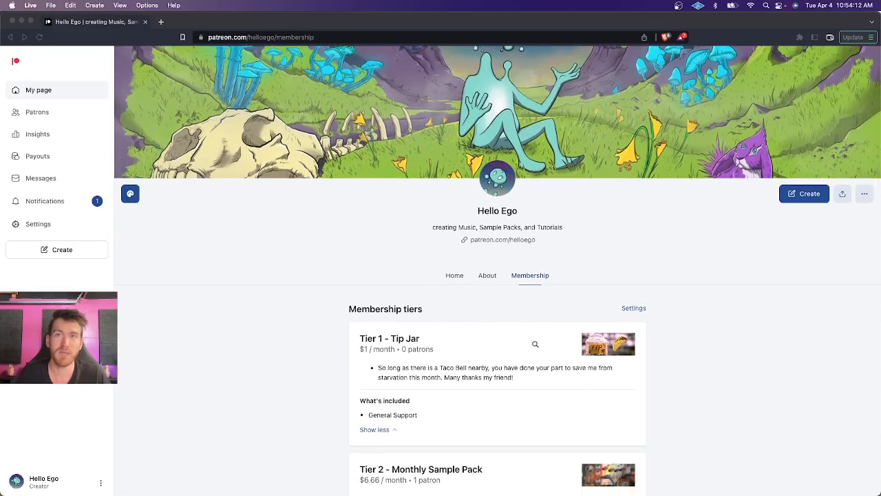
{"action": "scroll", "coordinate": [354, 315], "scroll_direction": "down", "scroll_amount": 6}
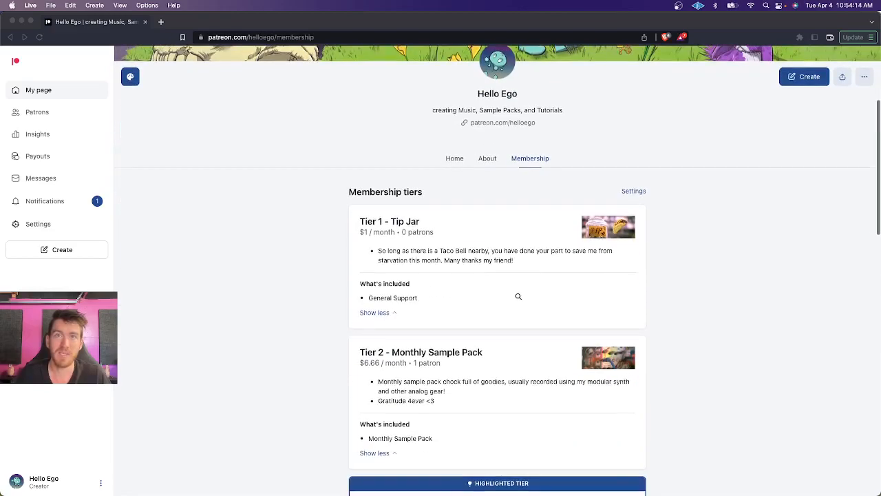
{"action": "scroll", "coordinate": [436, 274], "scroll_direction": "down", "scroll_amount": 5}
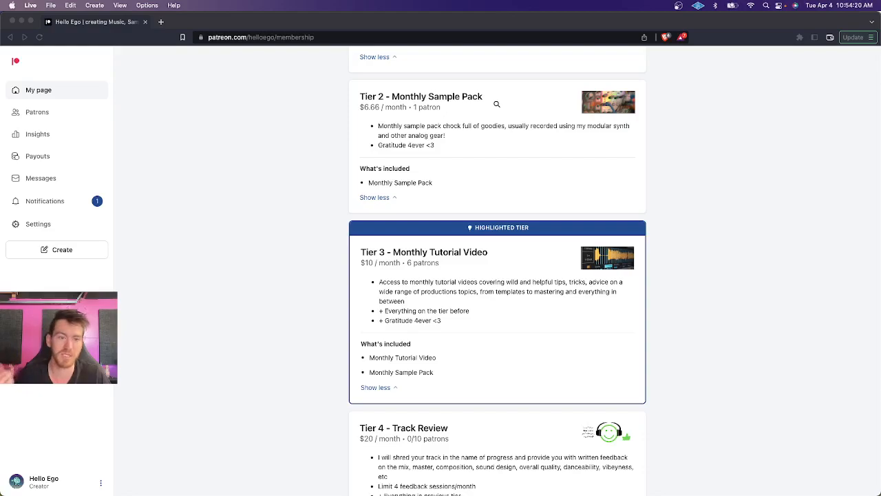
{"action": "scroll", "coordinate": [496, 104], "scroll_direction": "down", "scroll_amount": 5}
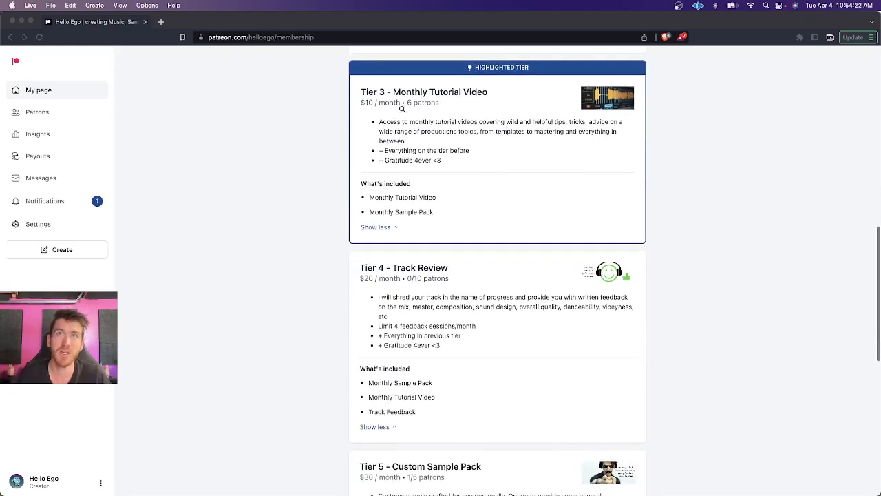
{"action": "scroll", "coordinate": [438, 89], "scroll_direction": "up", "scroll_amount": 10}
{"action": "scroll", "coordinate": [418, 269], "scroll_direction": "down", "scroll_amount": 15}
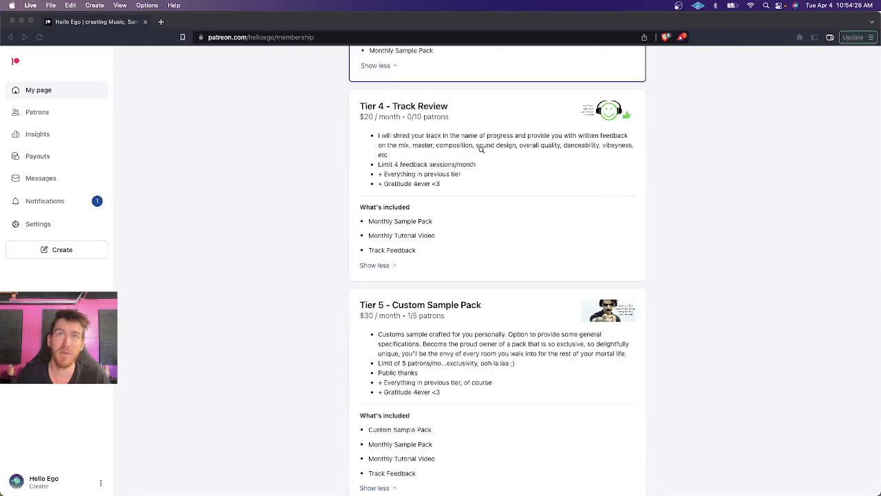
{"action": "scroll", "coordinate": [429, 265], "scroll_direction": "down", "scroll_amount": 2}
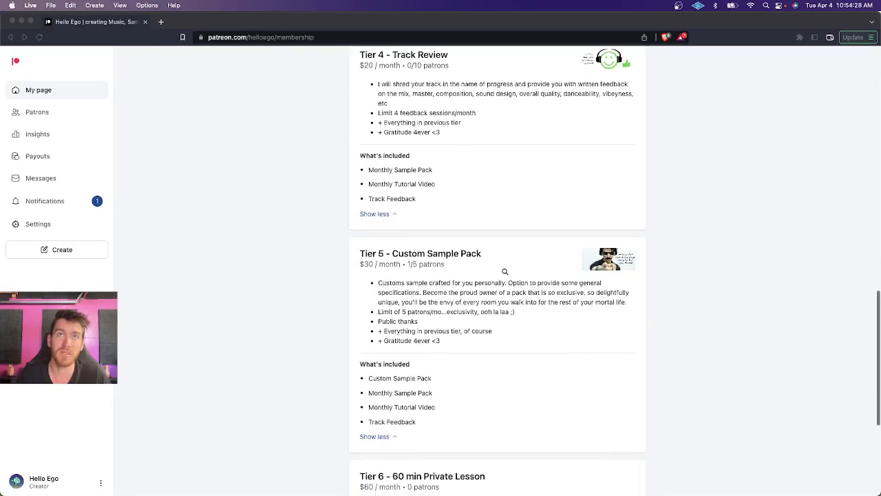
{"action": "scroll", "coordinate": [505, 271], "scroll_direction": "up", "scroll_amount": 2}
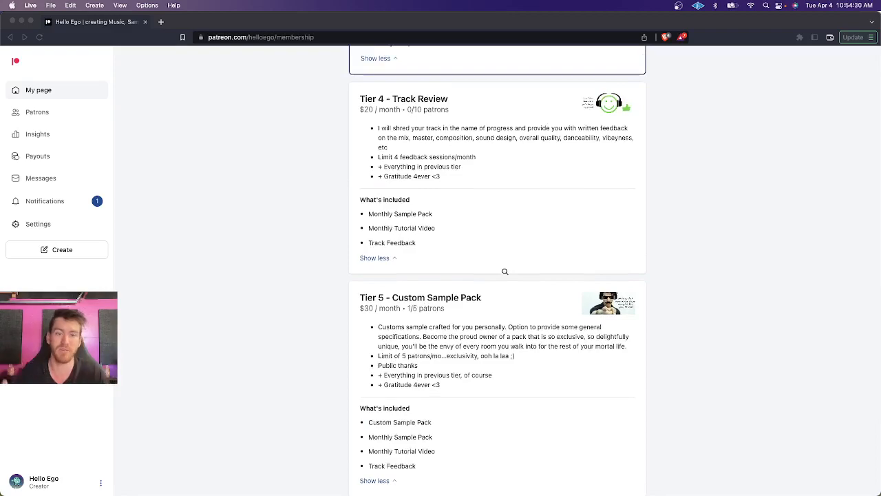
{"action": "scroll", "coordinate": [505, 271], "scroll_direction": "down", "scroll_amount": 2}
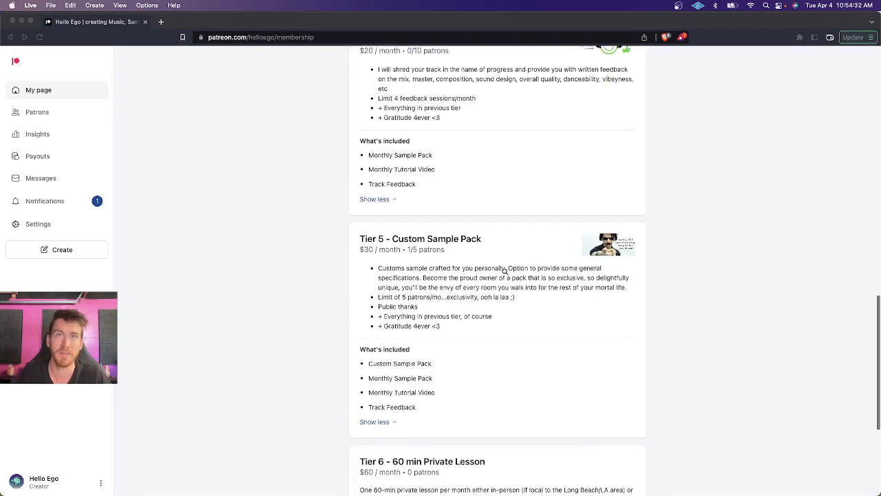
{"action": "scroll", "coordinate": [477, 269], "scroll_direction": "down", "scroll_amount": 2}
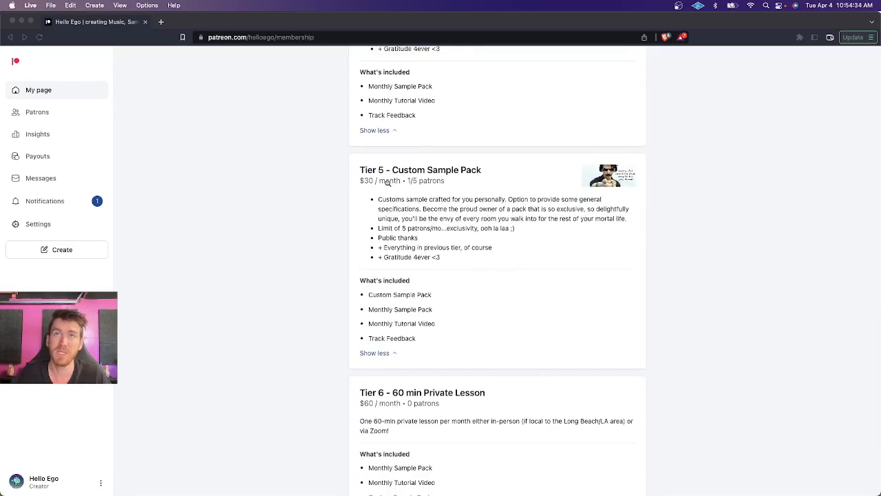
{"action": "scroll", "coordinate": [454, 240], "scroll_direction": "down", "scroll_amount": 1}
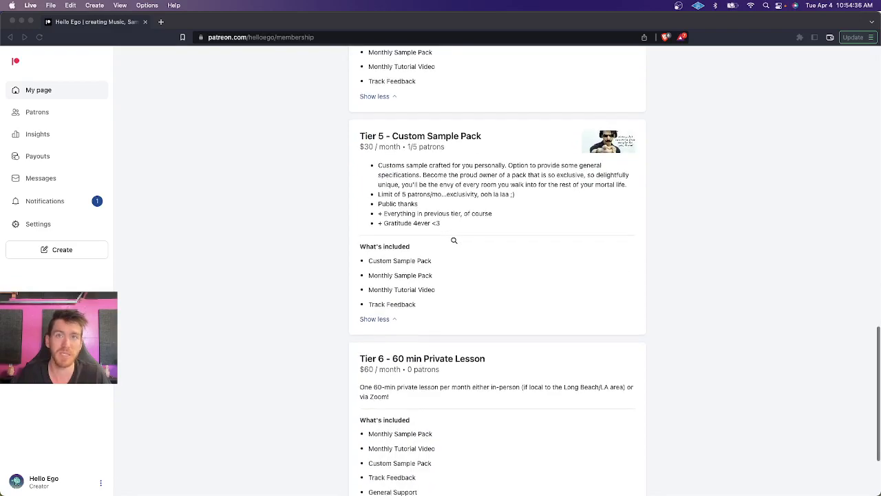
{"action": "scroll", "coordinate": [453, 240], "scroll_direction": "down", "scroll_amount": 2}
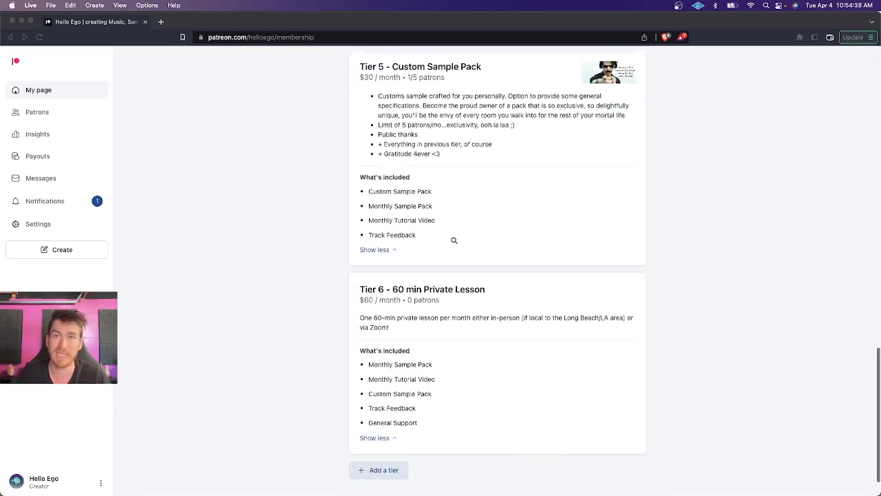
{"action": "scroll", "coordinate": [454, 240], "scroll_direction": "down", "scroll_amount": 1}
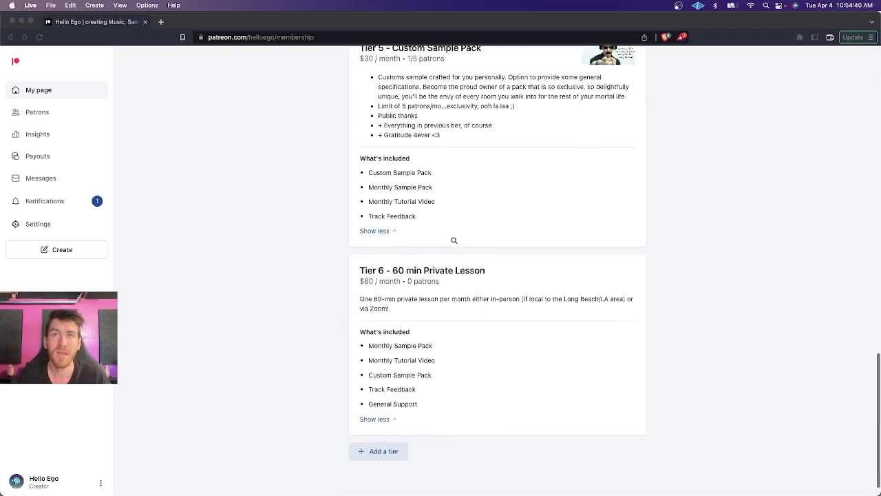
{"action": "scroll", "coordinate": [469, 283], "scroll_direction": "up", "scroll_amount": 20}
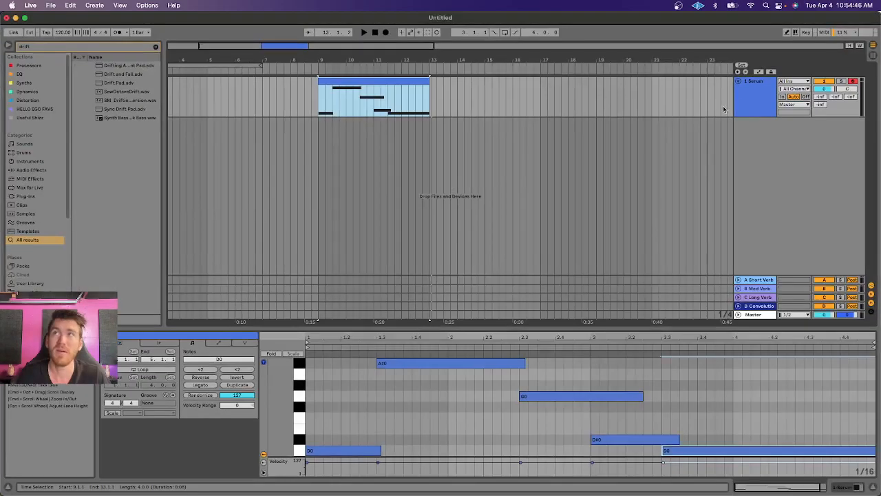
- Add a new MIDI track below the Serum track and load a fresh Serum instrument onto it
{"action": "left_click", "coordinate": [753, 106]}
{"action": "key", "text": "super+shift+t"}
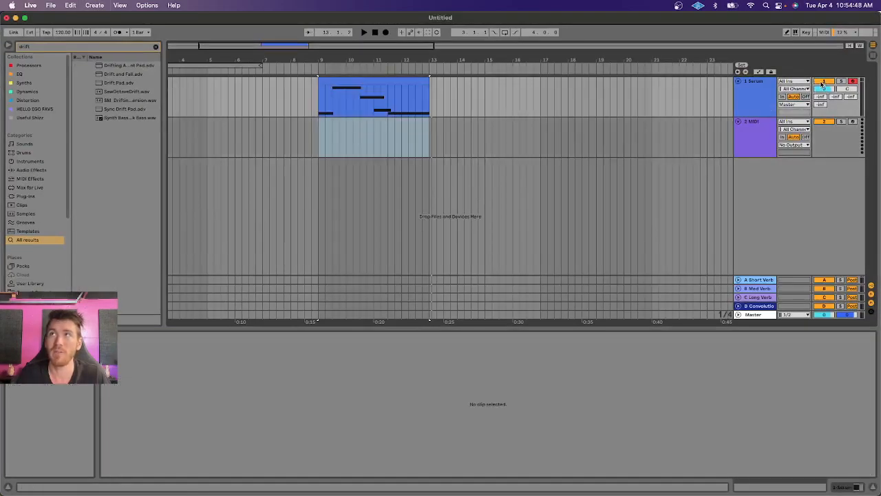
{"action": "key", "text": "super+f"}
{"action": "type", "text": "serum"}
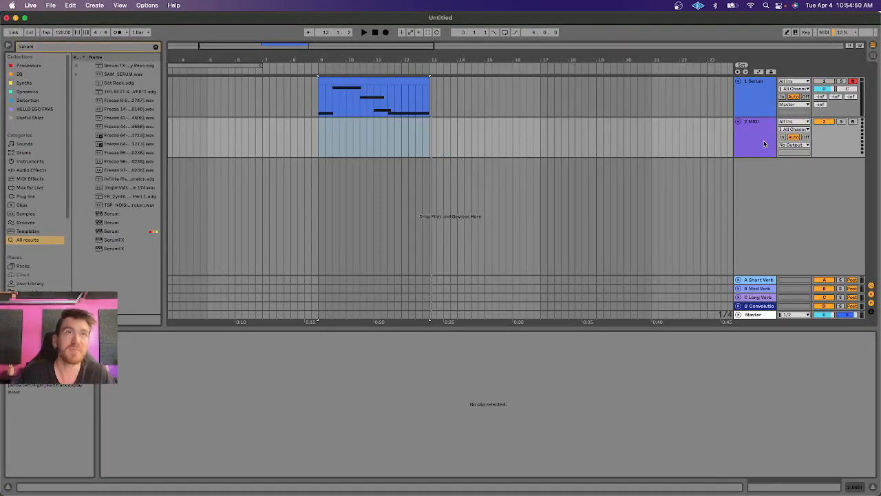
{"action": "double_click", "coordinate": [104, 233]}
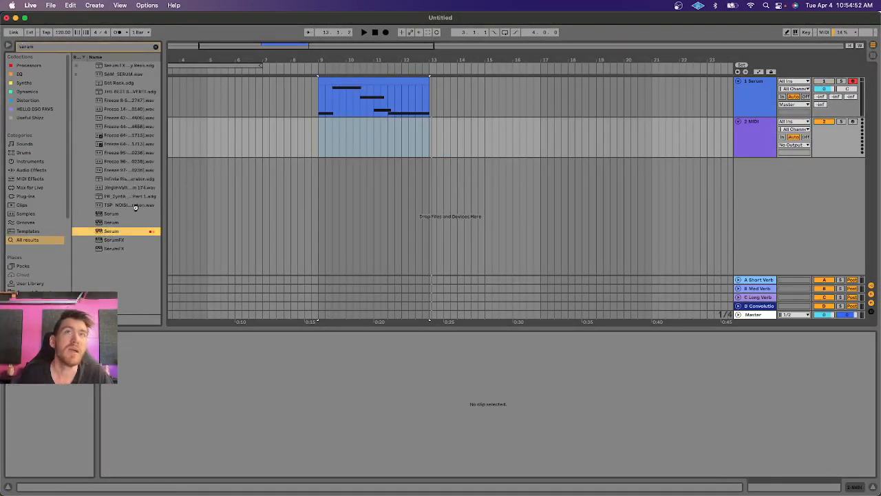
- Copy the MIDI clip from the first Serum track to the second at bar 9 and play it with the Init patch
{"action": "left_click_drag", "start_coordinate": [352, 78], "coordinate": [357, 132]}
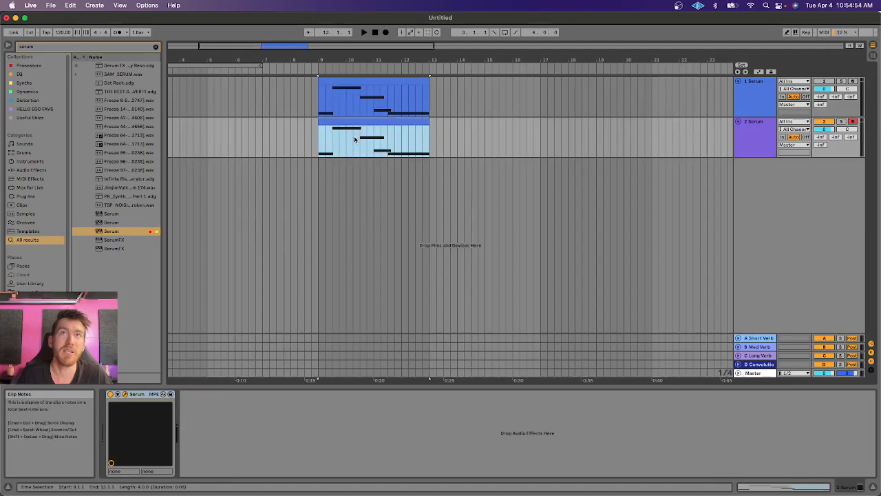
{"action": "left_click_drag", "start_coordinate": [393, 206], "coordinate": [493, 98]}
{"action": "left_click", "coordinate": [366, 108]}
{"action": "key", "text": "space"}
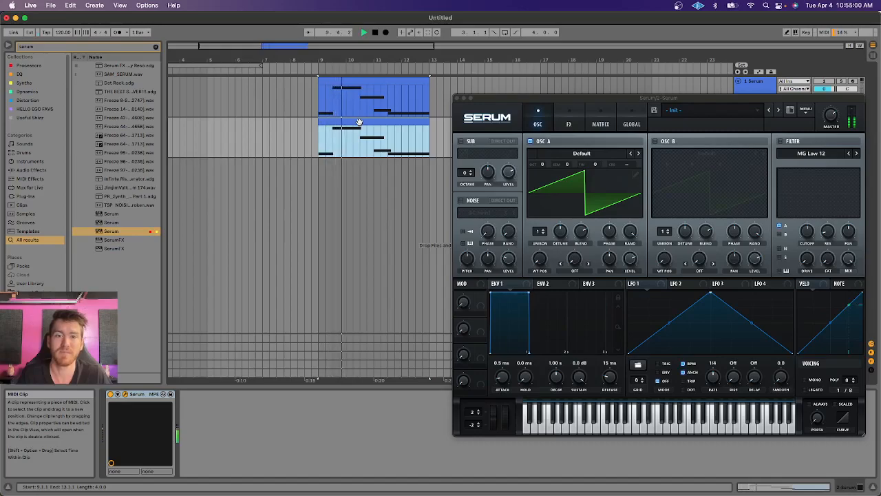
{"action": "key", "text": "space"}
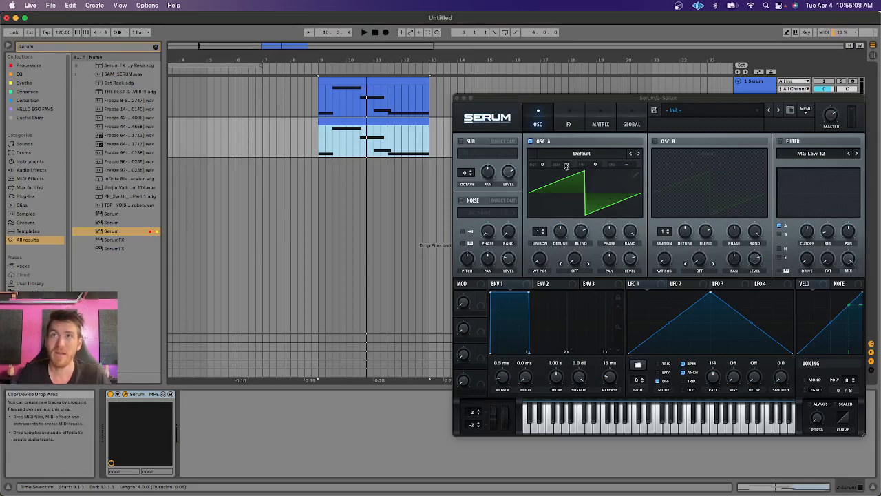
- Set oscillator A's unison to 16 voices in Serum and audition the copied clip
{"action": "left_click_drag", "start_coordinate": [547, 100], "coordinate": [320, 161]}
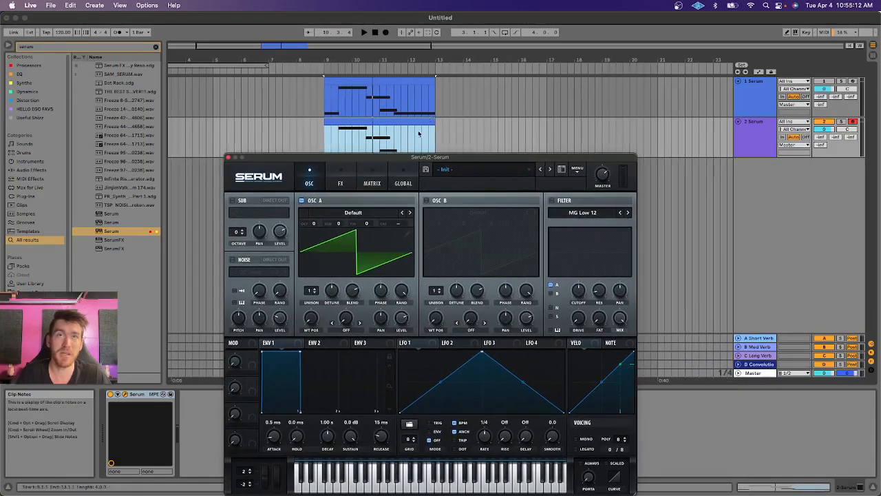
{"action": "left_click_drag", "start_coordinate": [311, 290], "coordinate": [308, 3]}
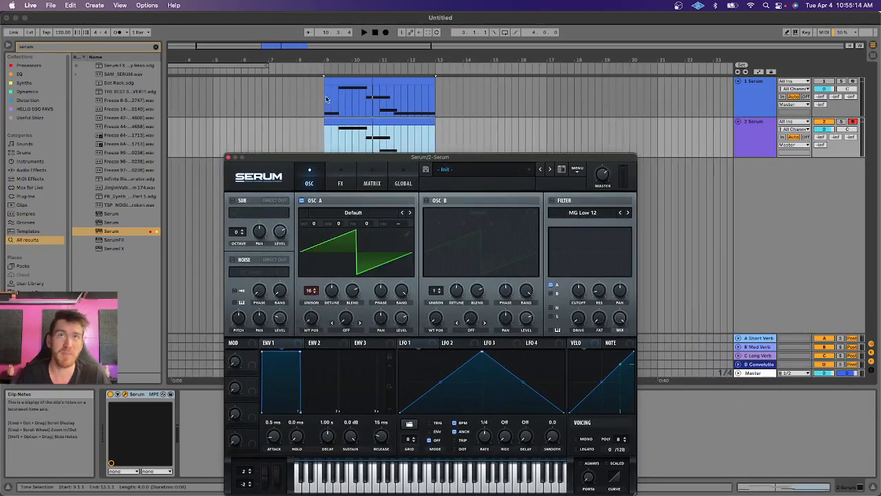
{"action": "left_click", "coordinate": [350, 122]}
{"action": "key", "text": "space"}
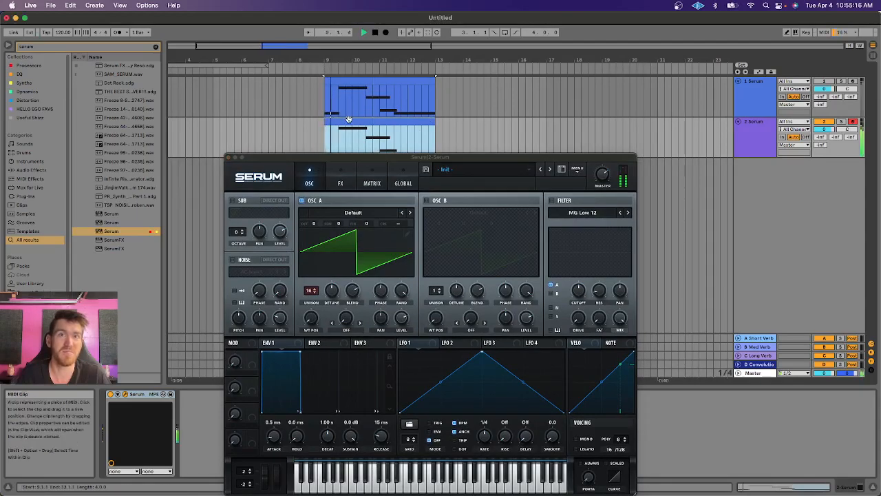
{"action": "key", "text": "space"}
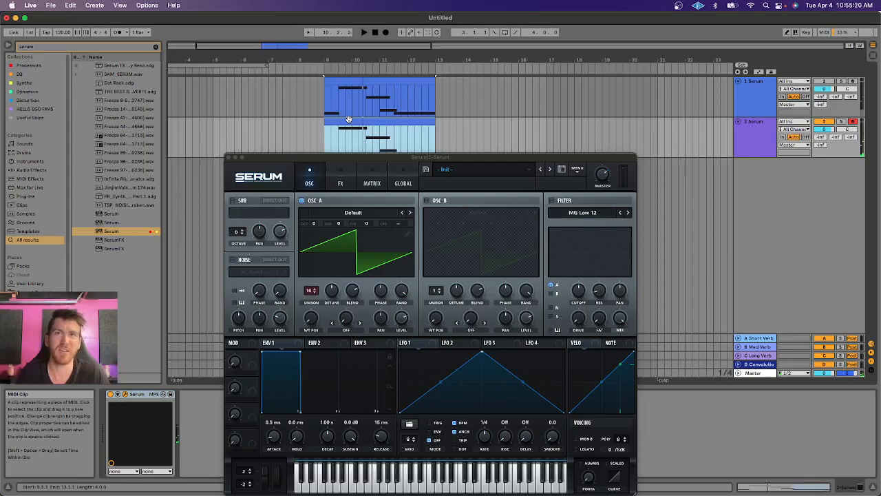
- Enable the MG Low 12 filter and raise its drive while the clip plays
{"action": "left_click", "coordinate": [553, 205]}
{"action": "left_click", "coordinate": [552, 201]}
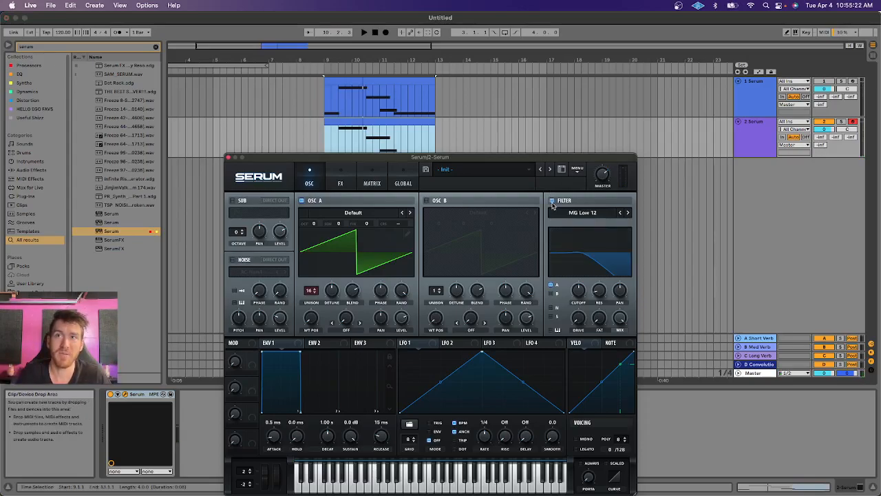
{"action": "key", "text": "space"}
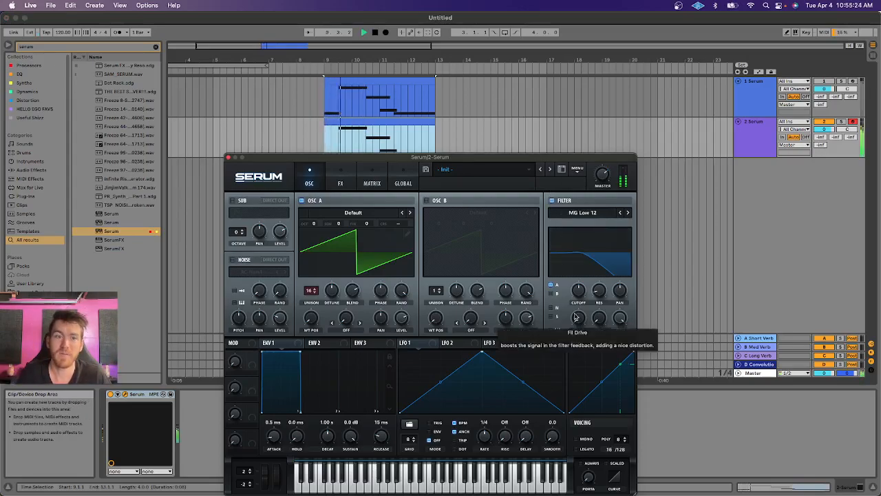
{"action": "left_click_drag", "start_coordinate": [577, 318], "coordinate": [577, 248]}
{"action": "key", "text": "space"}
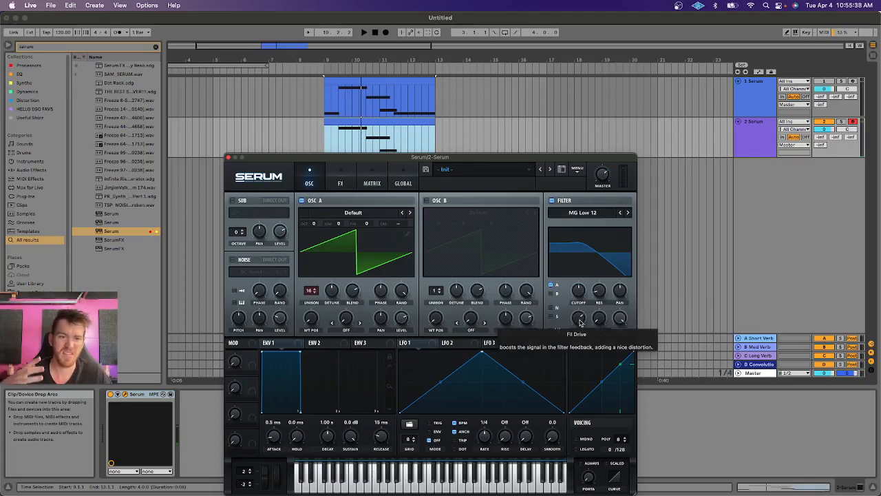
- Turn on Mono, Legato and Always portamento in Serum's voicing section and audition the clip
{"action": "left_click", "coordinate": [577, 441]}
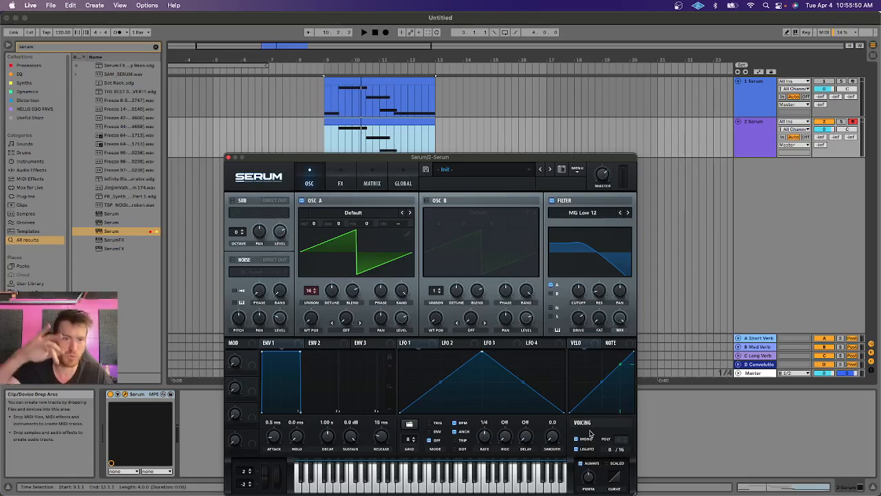
{"action": "key", "text": "space"}
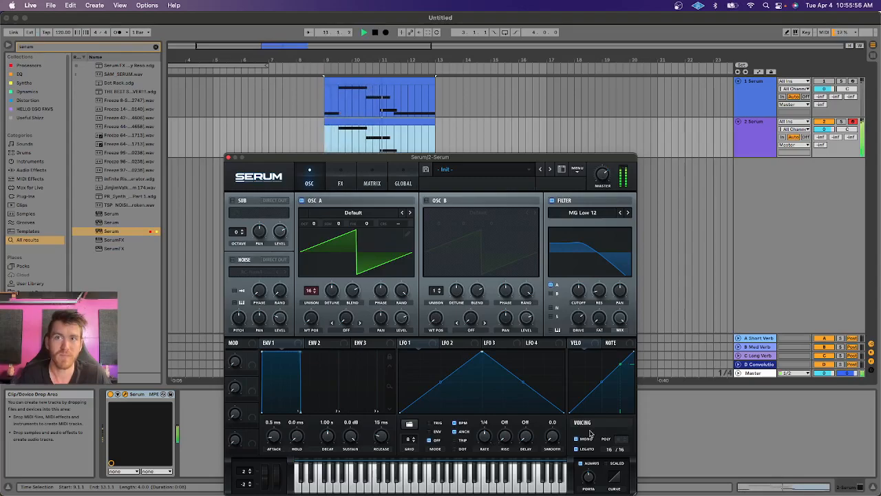
{"action": "key", "text": "space"}
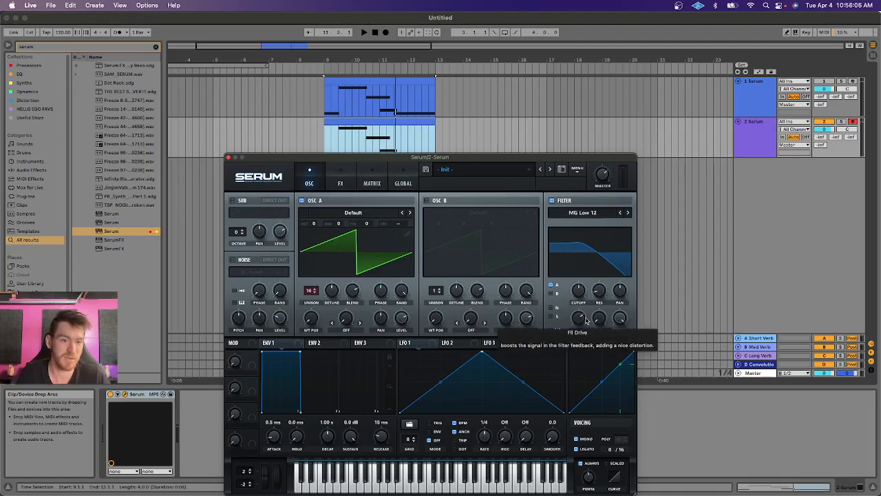
- Adjust the filter's cutoff slightly, audition the clip, and move the Serum window higher over the arrangement
{"action": "mouse_move", "coordinate": [580, 295]}
{"action": "left_mouse_down"}
{"action": "mouse_move", "coordinate": [580, 303]}
{"action": "mouse_move", "coordinate": [583, 280]}
{"action": "mouse_move", "coordinate": [582, 299]}
{"action": "left_mouse_up"}
{"action": "key", "text": "space"}
{"action": "key", "text": "space"}
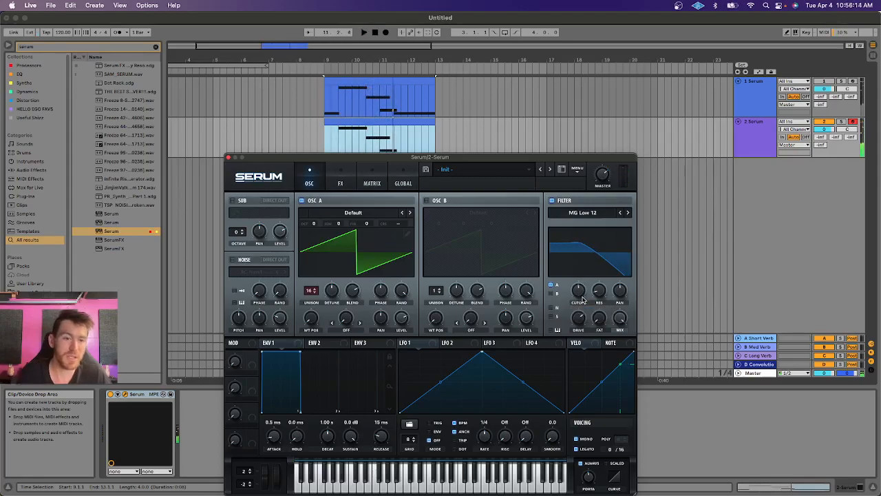
{"action": "left_click_drag", "start_coordinate": [317, 160], "coordinate": [338, 126]}
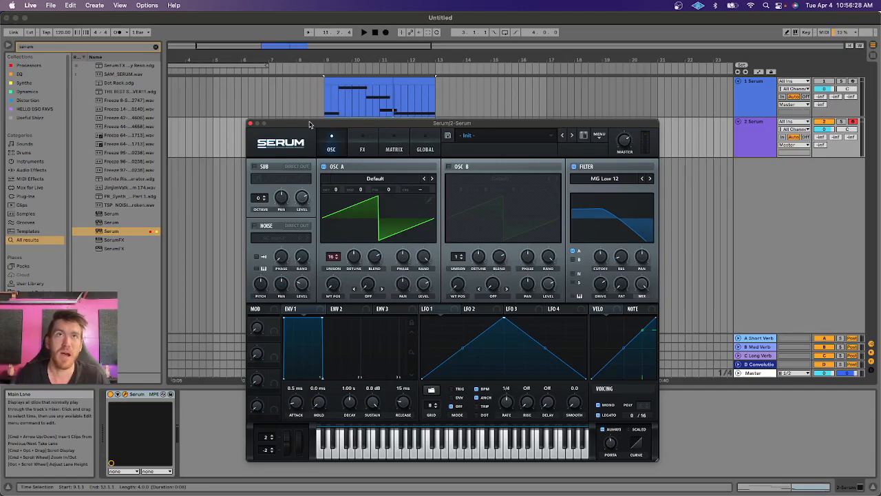
- Enable Serum's sub oscillator and raise the filter cutoff while auditioning the clip
{"action": "left_click_drag", "start_coordinate": [309, 125], "coordinate": [309, 102]}
{"action": "left_click", "coordinate": [255, 143]}
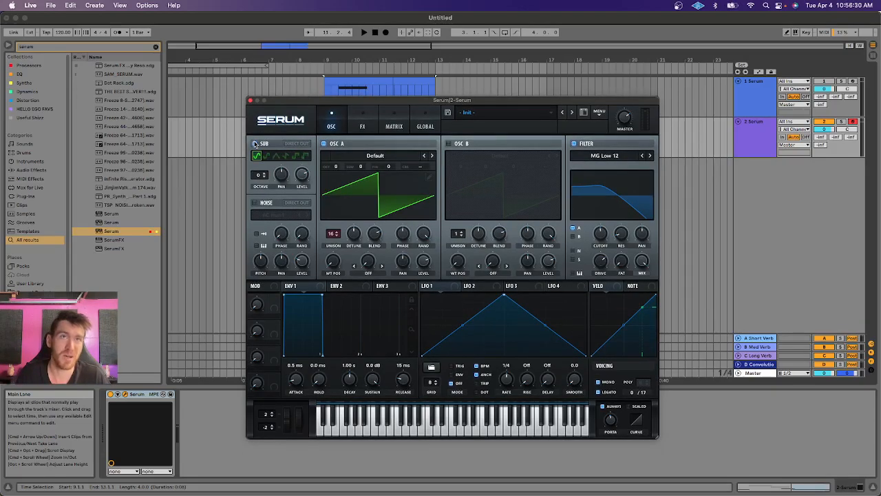
{"action": "key", "text": "space"}
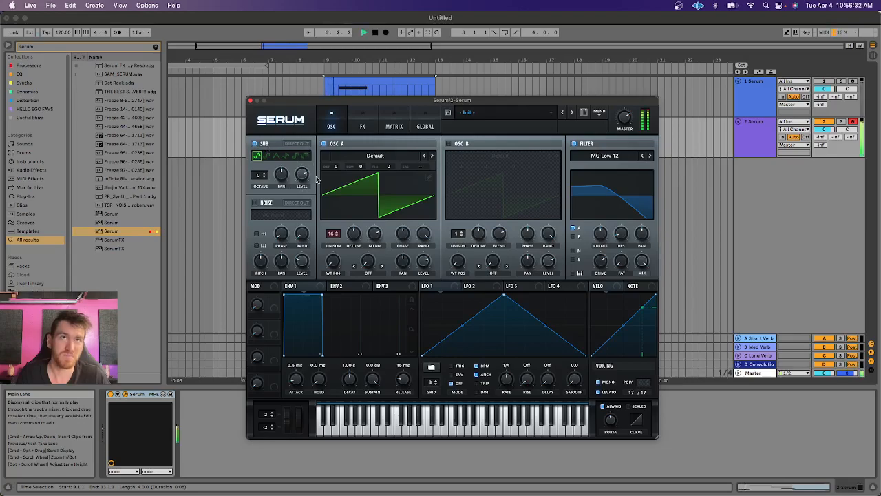
{"action": "left_click_drag", "start_coordinate": [603, 233], "coordinate": [602, 219]}
{"action": "key", "text": "space"}
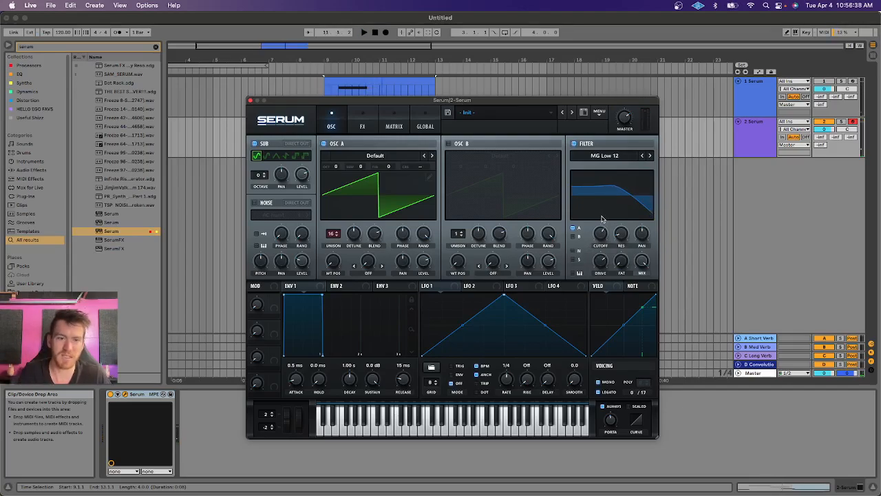
- Add Tube distortion in Serum's effects, raise its drive and adjust its mix while auditioning the clip
{"action": "left_click", "coordinate": [363, 126]}
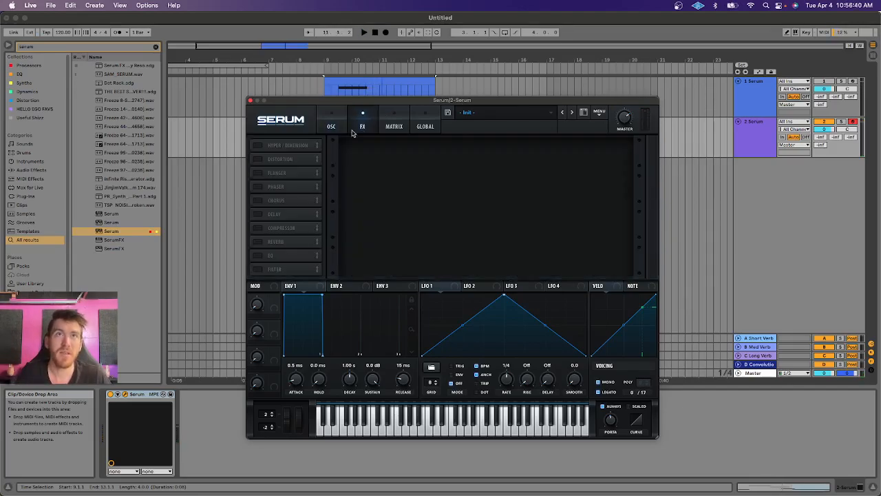
{"action": "left_click", "coordinate": [256, 159]}
{"action": "key", "text": "space"}
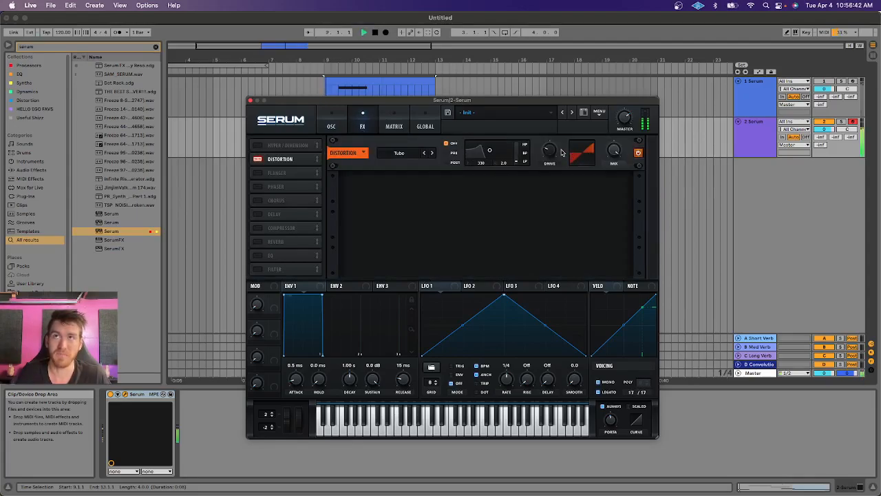
{"action": "left_click_drag", "start_coordinate": [548, 150], "coordinate": [550, 130]}
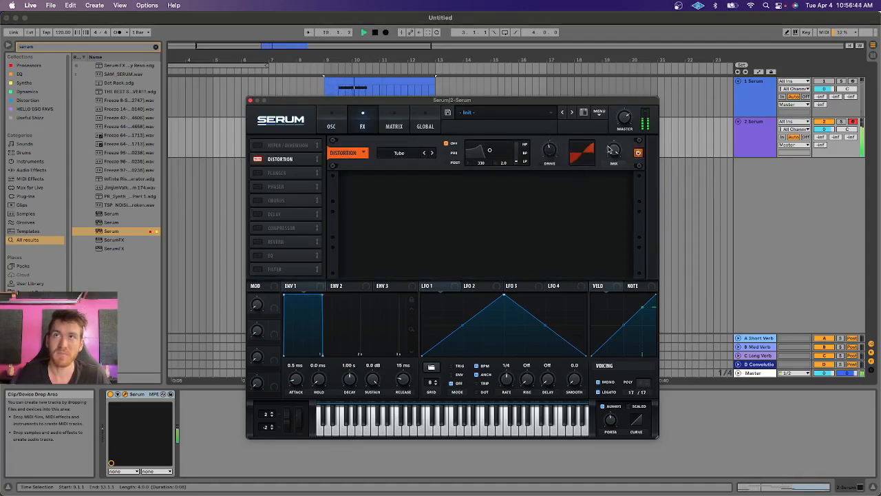
{"action": "key", "text": "space"}
{"action": "mouse_move", "coordinate": [617, 151]}
{"action": "left_click_drag", "start_coordinate": [617, 150], "coordinate": [613, 178]}
{"action": "left_click_drag", "start_coordinate": [464, 104], "coordinate": [454, 114]}
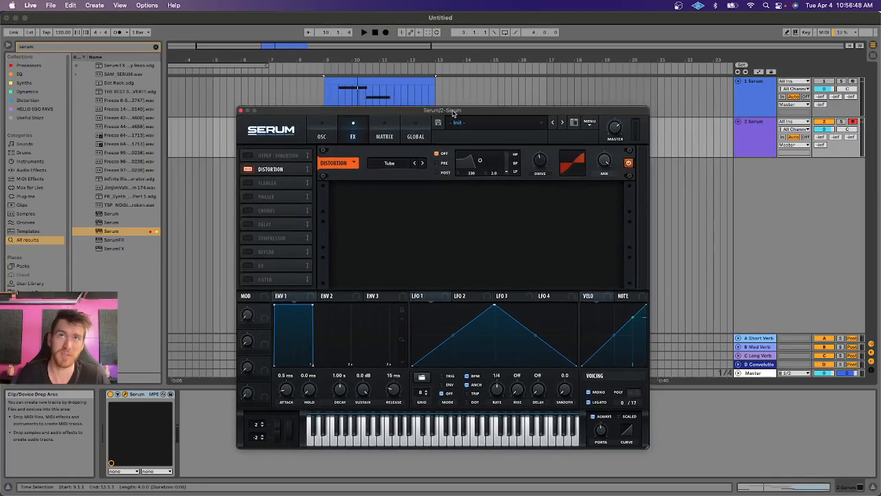
- Set the distortion mix to about 55% and sweep the oscillator filter's cutoff up and back down during playback
{"action": "left_click", "coordinate": [336, 135]}
{"action": "left_click_drag", "start_coordinate": [591, 243], "coordinate": [596, 210]}
{"action": "key", "text": "space"}
{"action": "left_click", "coordinate": [353, 137]}
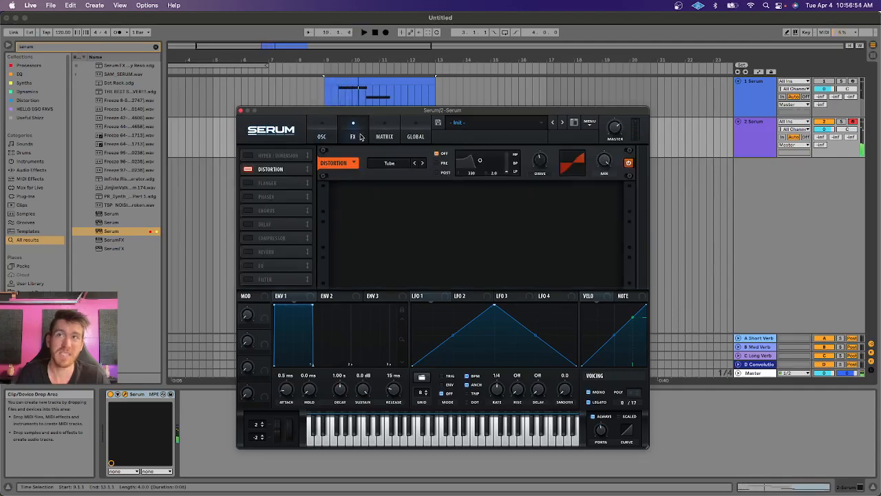
{"action": "left_click_drag", "start_coordinate": [604, 161], "coordinate": [604, 174]}
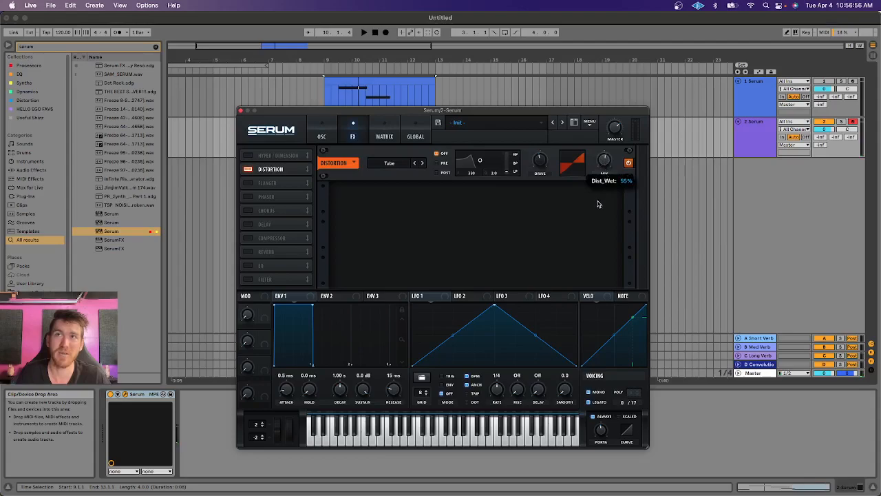
{"action": "left_click", "coordinate": [321, 137]}
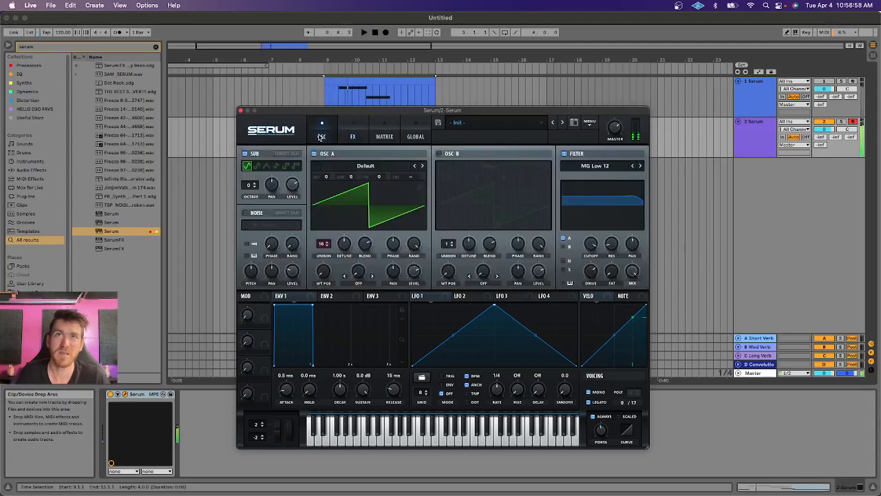
{"action": "left_click_drag", "start_coordinate": [595, 246], "coordinate": [590, 298]}
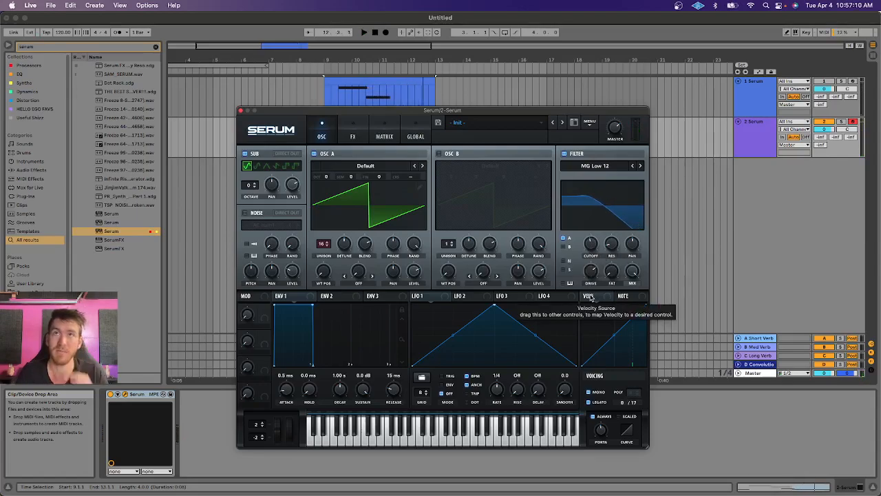
- Enable oscillator B, tune it to +7 semitones and +1 octave, and audition the clip
{"action": "left_click", "coordinate": [439, 153]}
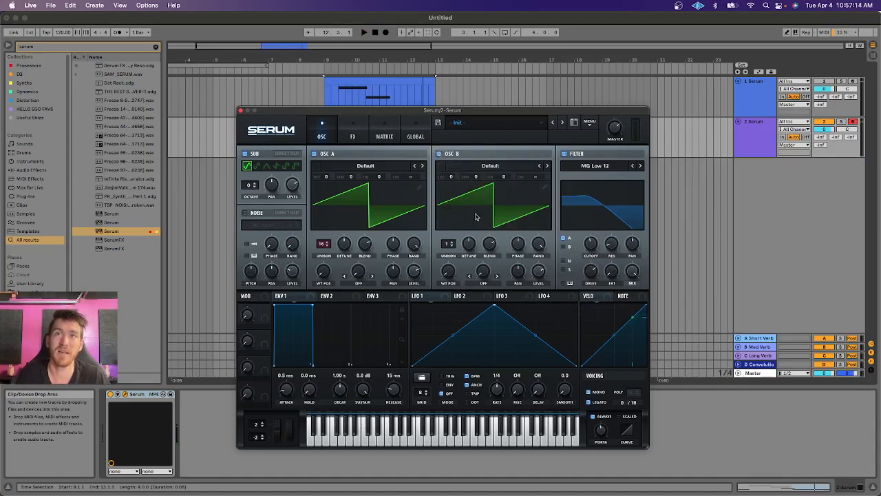
{"action": "left_click_drag", "start_coordinate": [480, 179], "coordinate": [477, 174]}
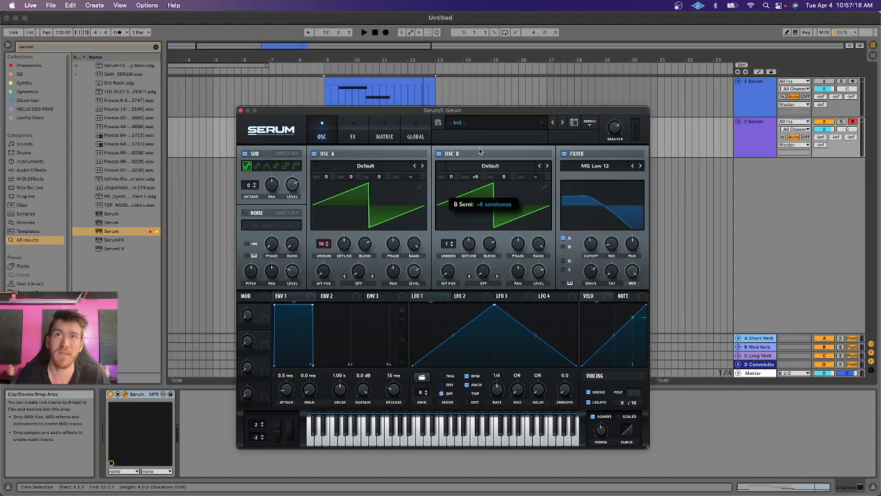
{"action": "left_click_drag", "start_coordinate": [480, 146], "coordinate": [482, 110]}
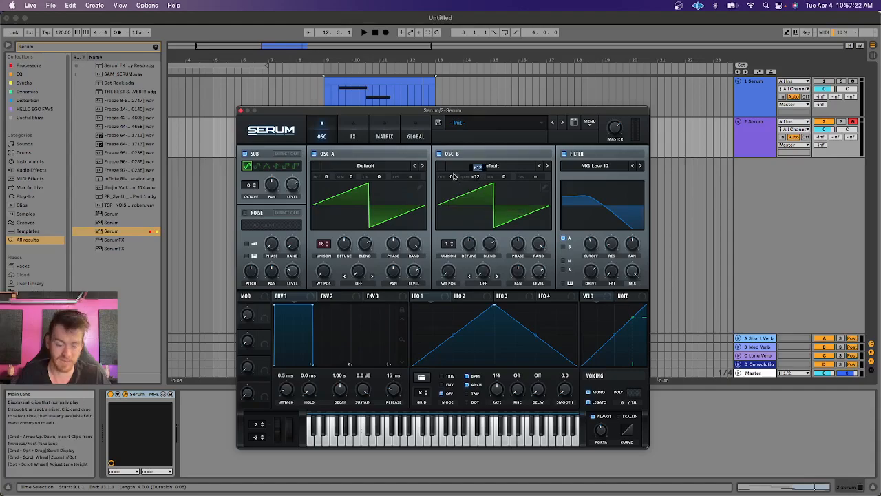
{"action": "type", "text": "7"}
{"action": "key", "text": "Return"}
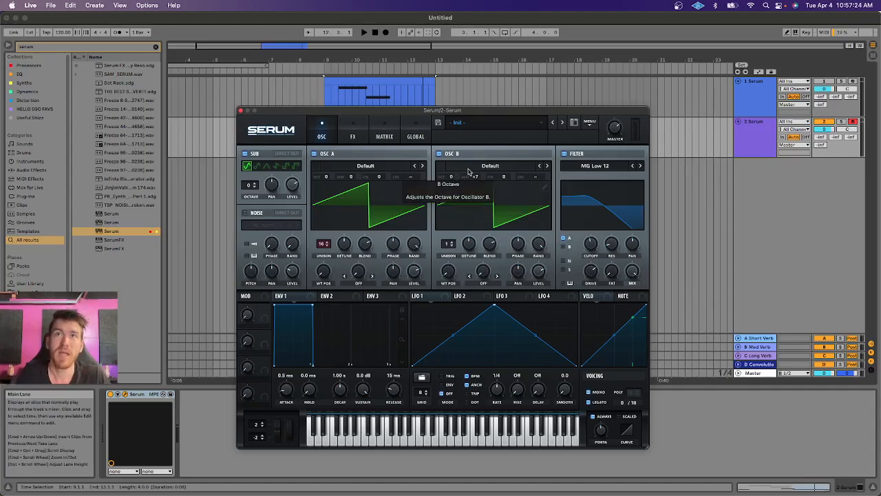
{"action": "left_click_drag", "start_coordinate": [452, 176], "coordinate": [454, 169]}
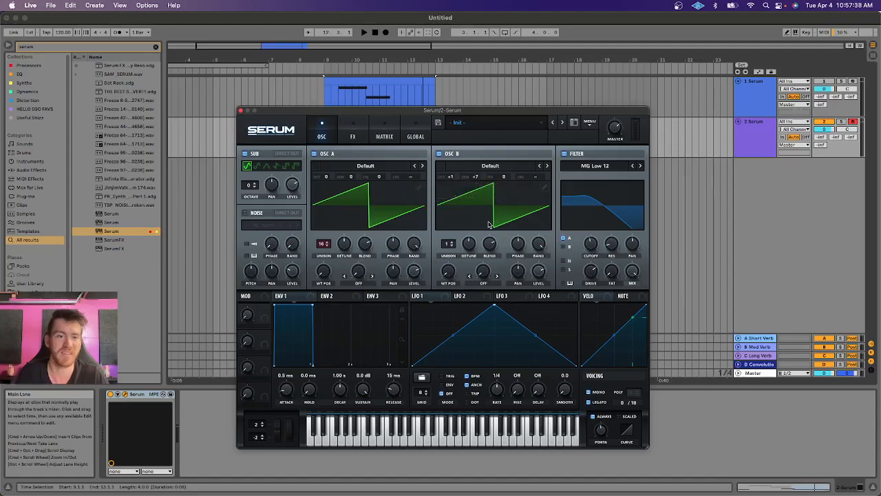
{"action": "key", "text": "space"}
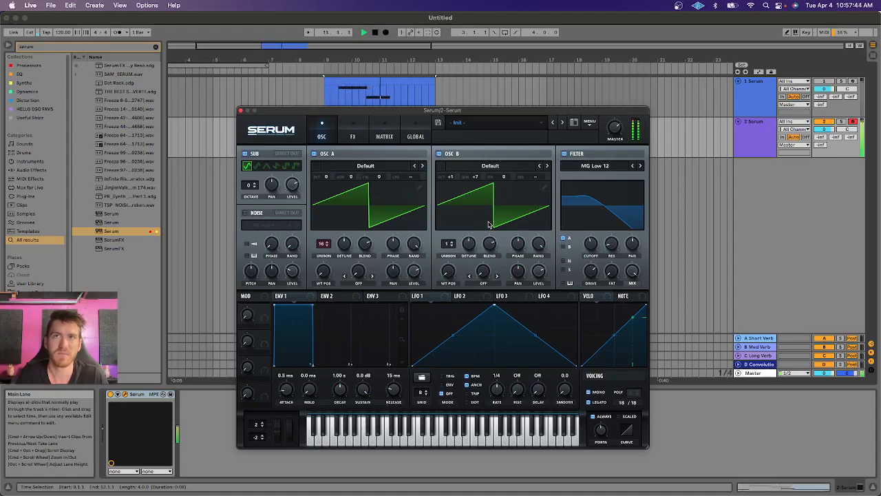
{"action": "key", "text": "space"}
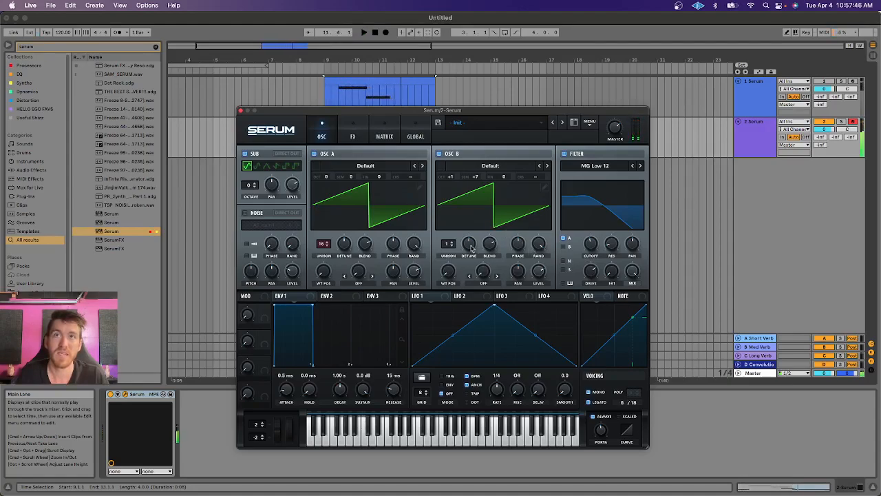
- Set oscillator B's unison to 5 voices and its level to about 62% while auditioning the clip
{"action": "left_click_drag", "start_coordinate": [446, 245], "coordinate": [501, 247]}
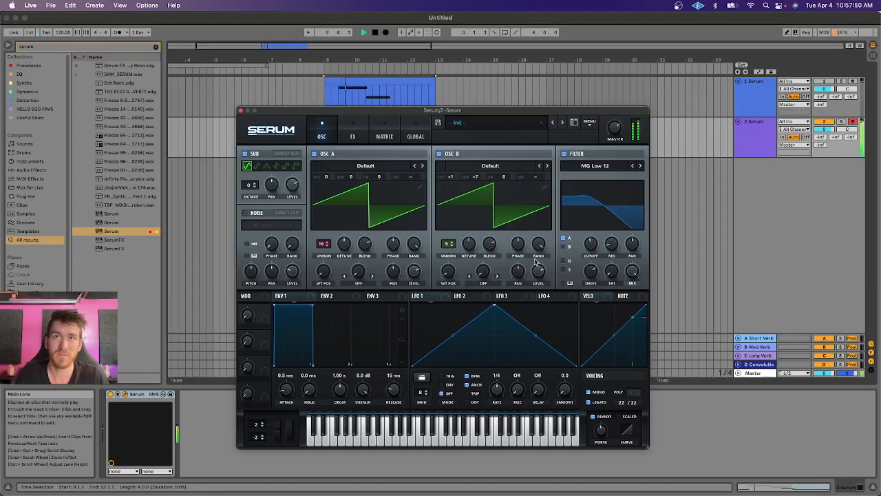
{"action": "key", "text": "space"}
{"action": "mouse_move", "coordinate": [539, 269]}
{"action": "left_mouse_down"}
{"action": "mouse_move", "coordinate": [541, 285]}
{"action": "mouse_move", "coordinate": [542, 270]}
{"action": "left_mouse_up"}
{"action": "key", "text": "space"}
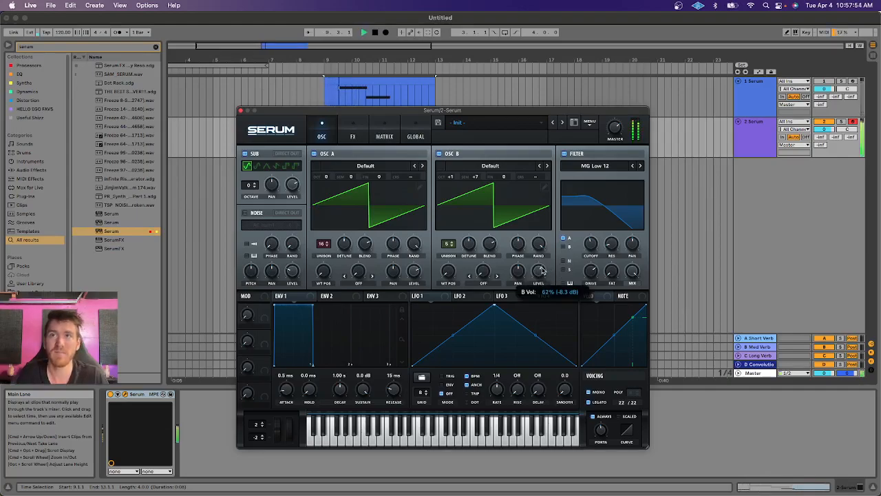
- Raise the filter cutoff and fine-tune oscillator B's level while the clip plays
{"action": "left_click_drag", "start_coordinate": [590, 245], "coordinate": [593, 217]}
{"action": "left_click_drag", "start_coordinate": [540, 275], "coordinate": [540, 262]}
{"action": "key", "text": "space"}
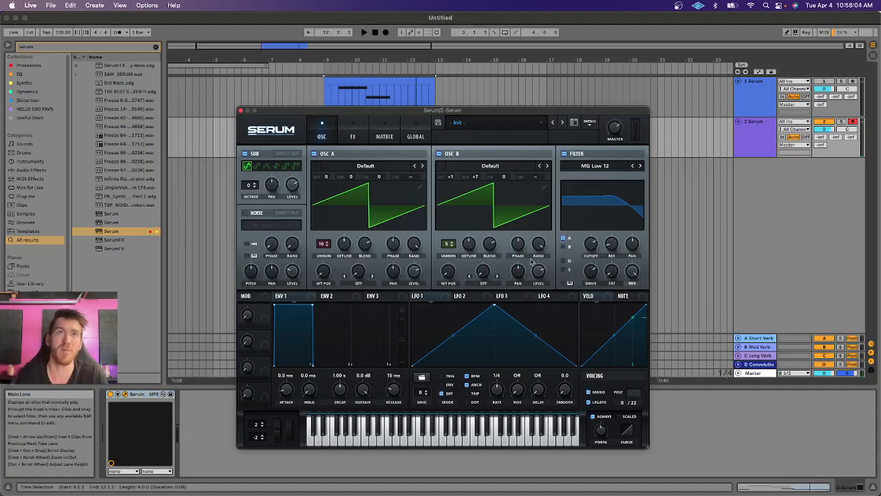
- Enable the chorus effect, place it before the distortion, and adjust its mix while the clip plays
{"action": "left_click", "coordinate": [354, 130]}
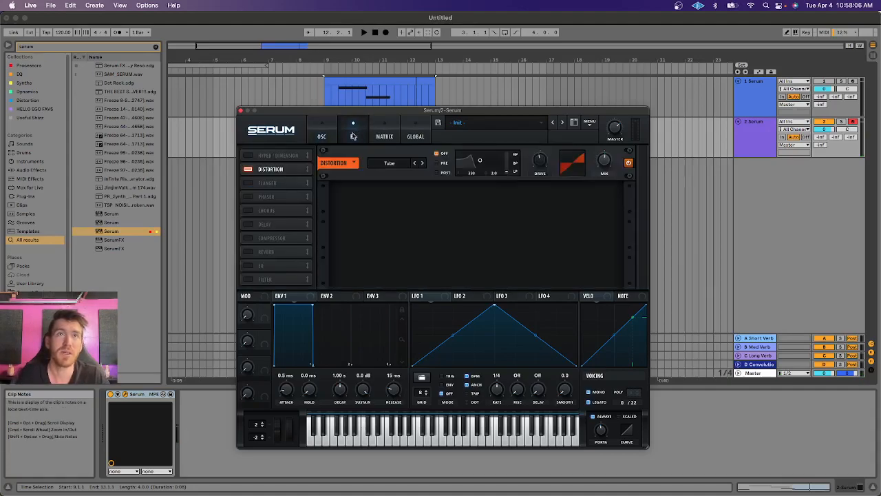
{"action": "left_click", "coordinate": [248, 211]}
{"action": "left_click_drag", "start_coordinate": [282, 210], "coordinate": [268, 169]}
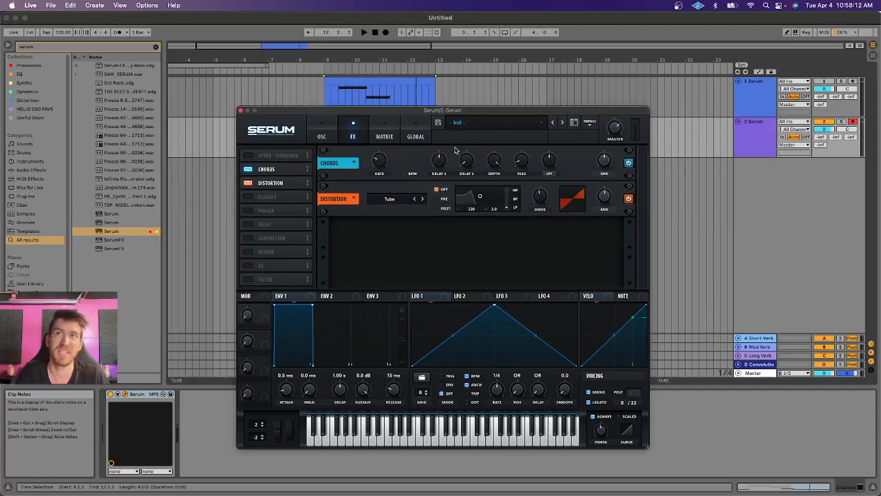
{"action": "key", "text": "space"}
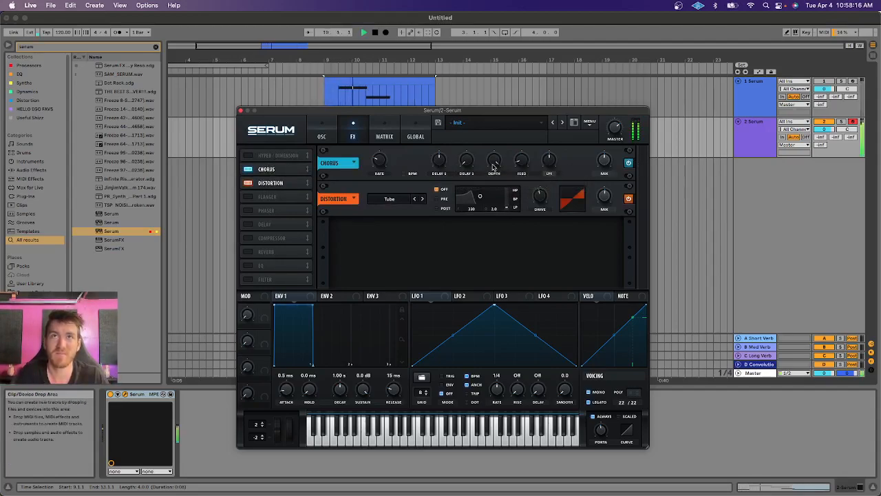
{"action": "mouse_move", "coordinate": [605, 164]}
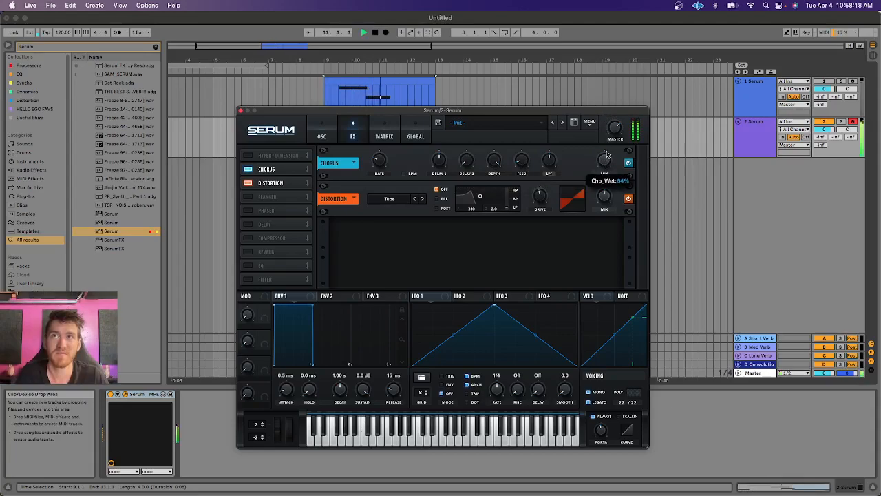
{"action": "mouse_move", "coordinate": [607, 168]}
{"action": "left_mouse_down"}
{"action": "mouse_move", "coordinate": [606, 104]}
{"action": "mouse_move", "coordinate": [609, 178]}
{"action": "left_mouse_up"}
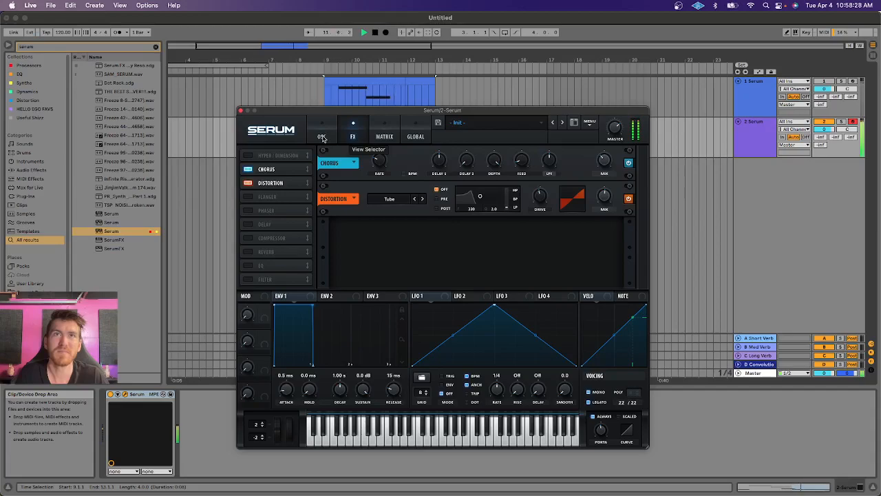
- Add the filter effect after the distortion, set its type to High 24 and adjust its cutoff
{"action": "left_click", "coordinate": [323, 138]}
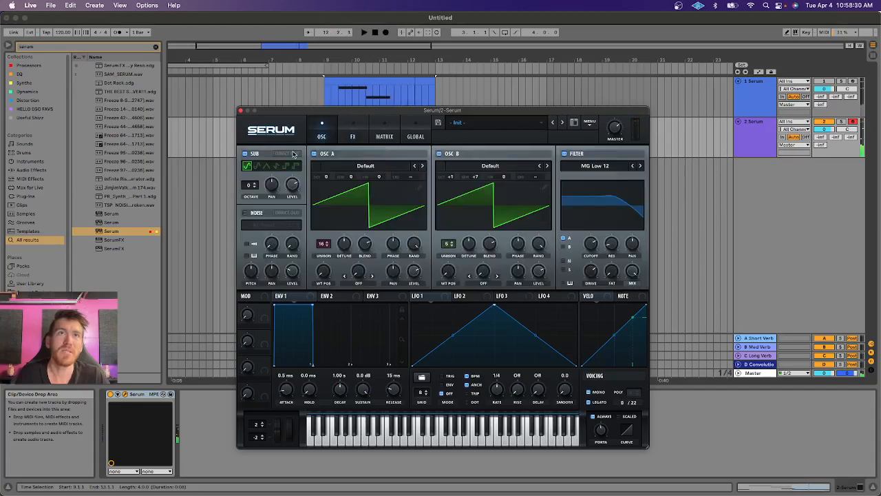
{"action": "left_click", "coordinate": [352, 138]}
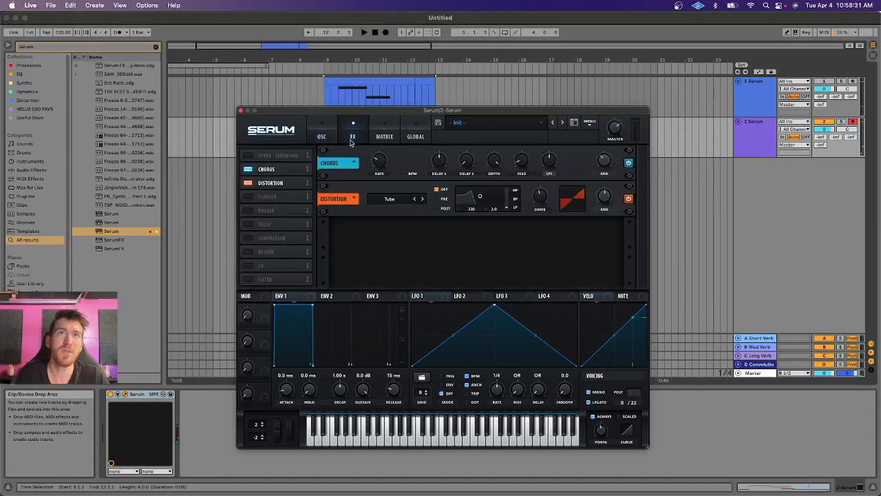
{"action": "left_click", "coordinate": [248, 279]}
{"action": "left_click", "coordinate": [393, 234]}
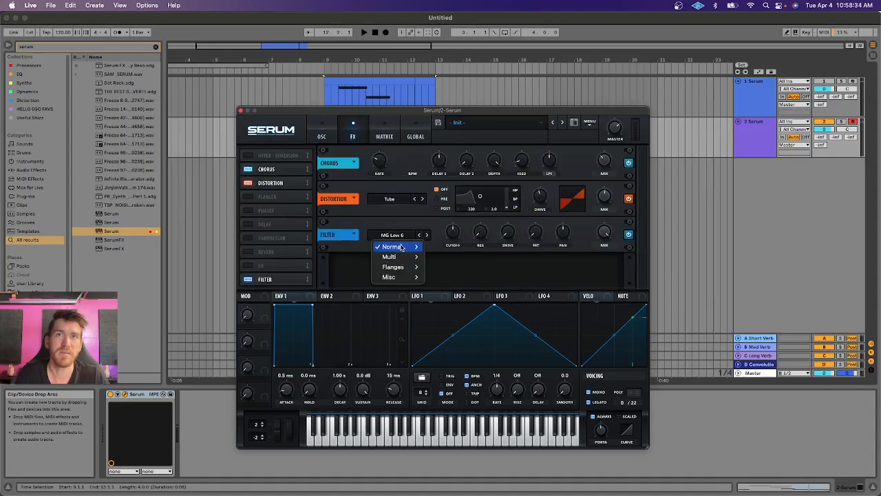
{"action": "mouse_move", "coordinate": [396, 247]}
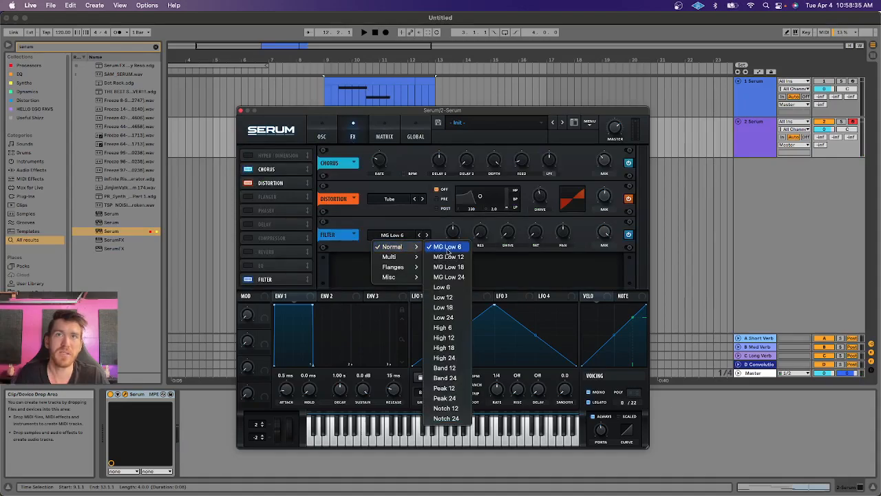
{"action": "left_click", "coordinate": [446, 358]}
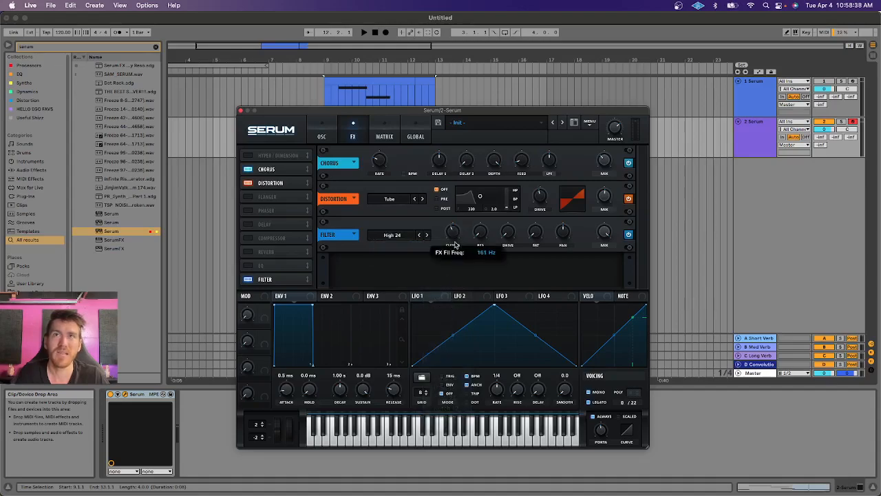
{"action": "left_click_drag", "start_coordinate": [456, 254], "coordinate": [456, 253]}
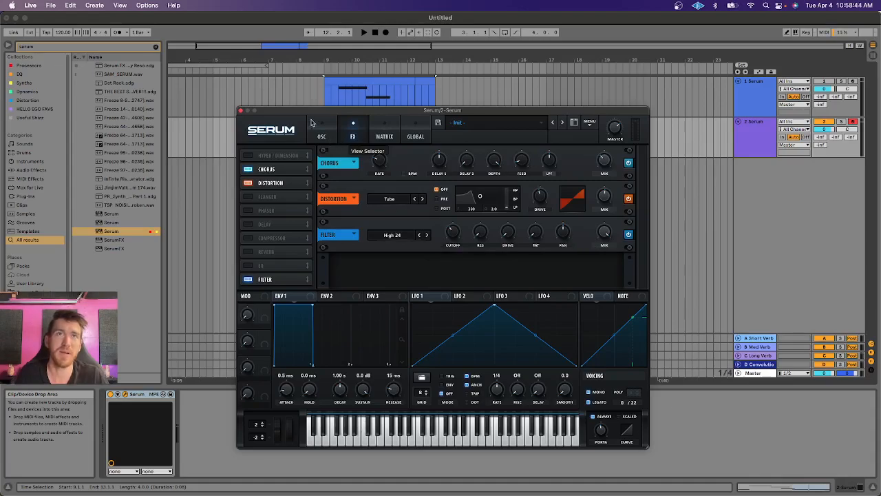
- Turn on Direct Out for the sub oscillator so it bypasses the effects, and audition the clip
{"action": "left_click", "coordinate": [330, 137]}
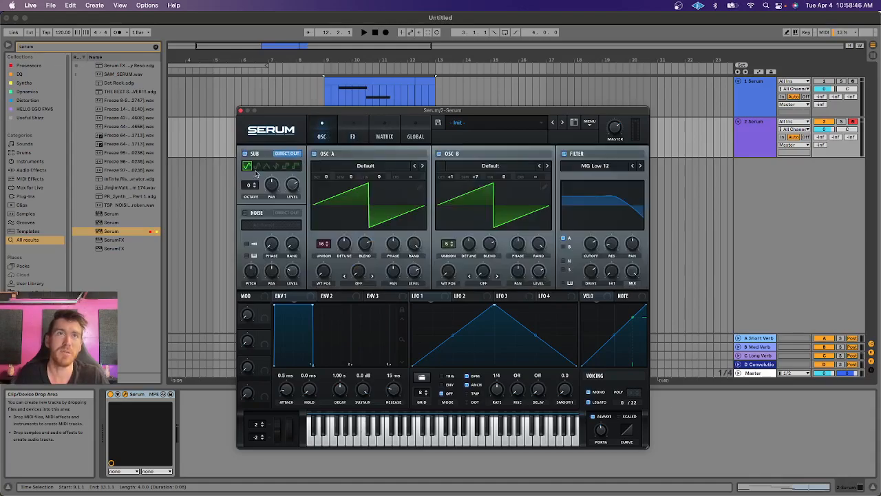
{"action": "left_click", "coordinate": [354, 136]}
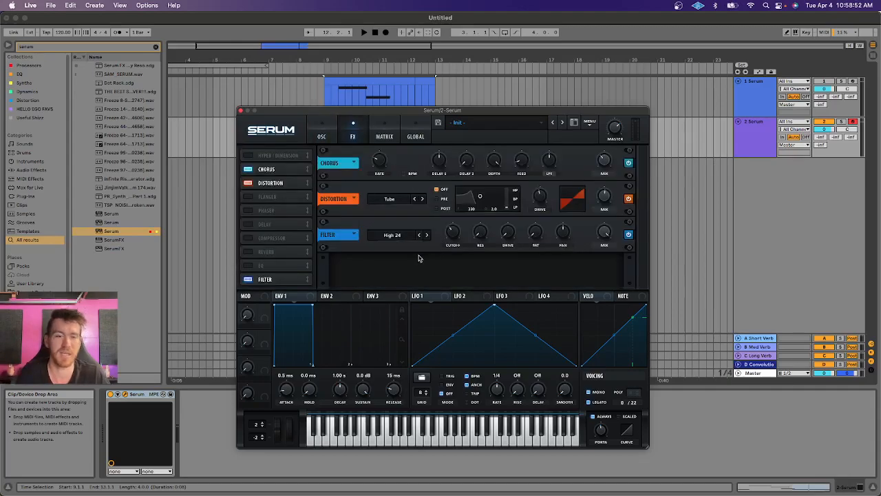
{"action": "key", "text": "space"}
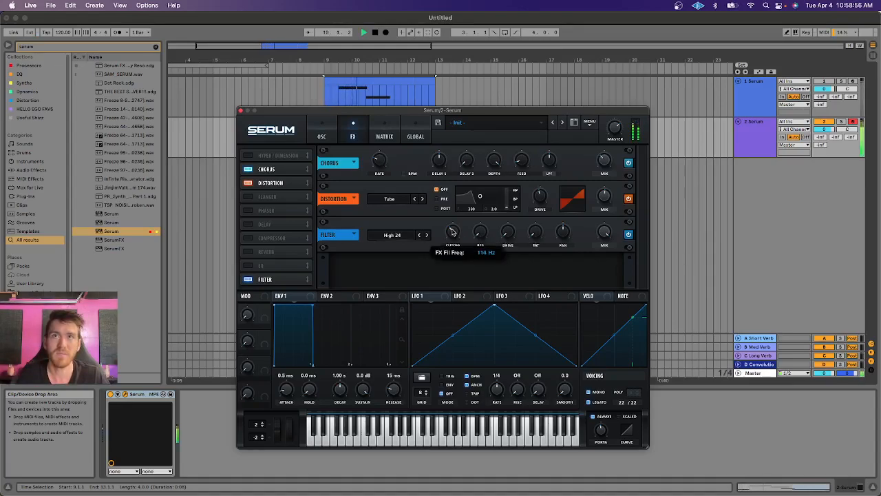
- Check the main filter's cutoff, set the filter effect's type to High 6 and audition the clip
{"action": "left_click", "coordinate": [322, 132]}
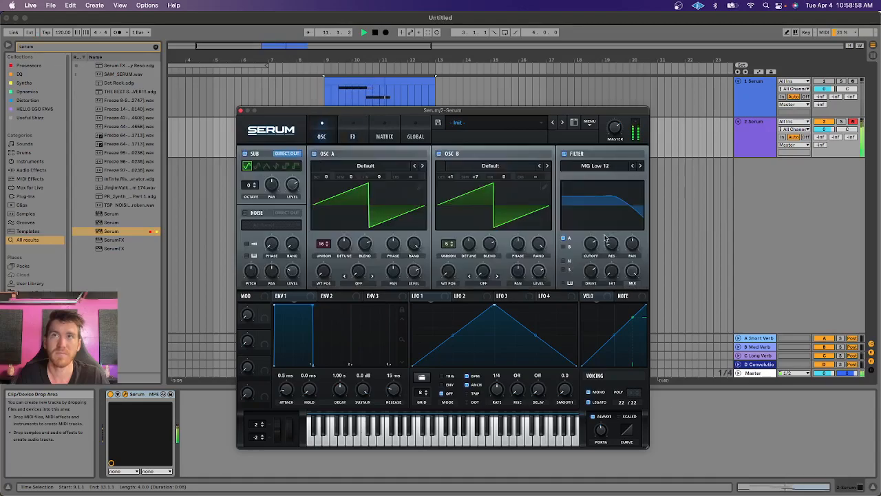
{"action": "mouse_move", "coordinate": [593, 241]}
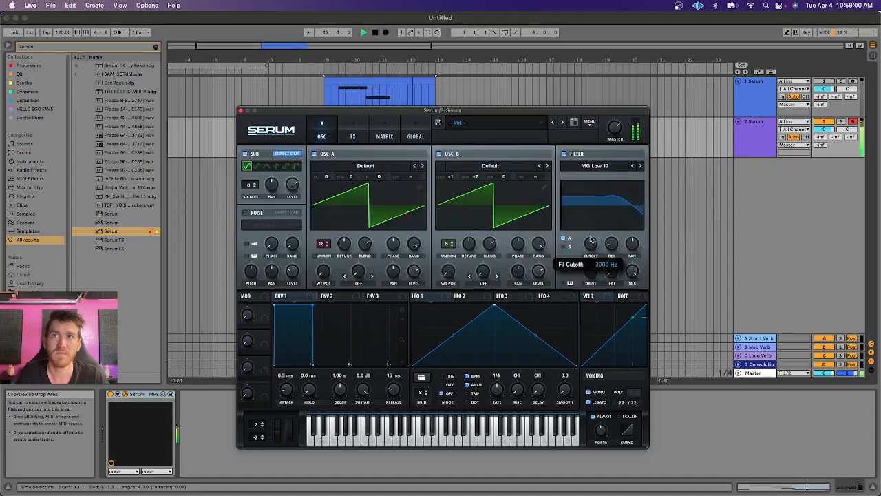
{"action": "left_click", "coordinate": [349, 137]}
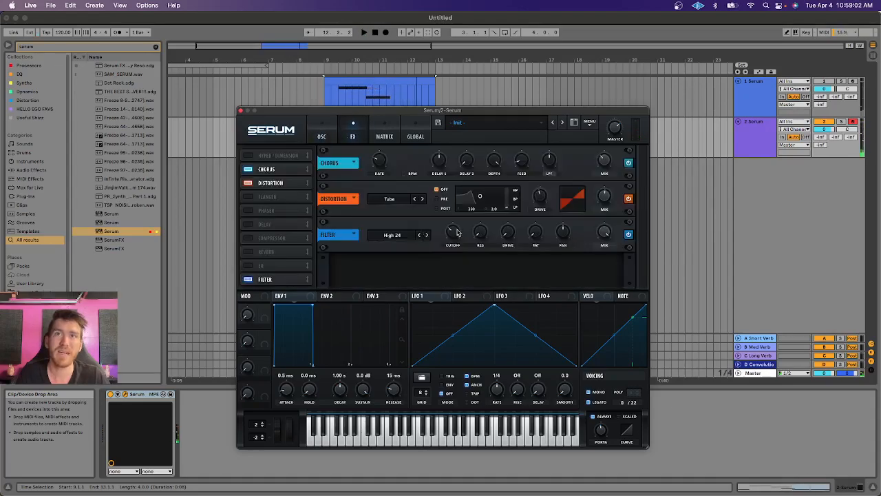
{"action": "left_click", "coordinate": [390, 235]}
{"action": "mouse_move", "coordinate": [390, 246]}
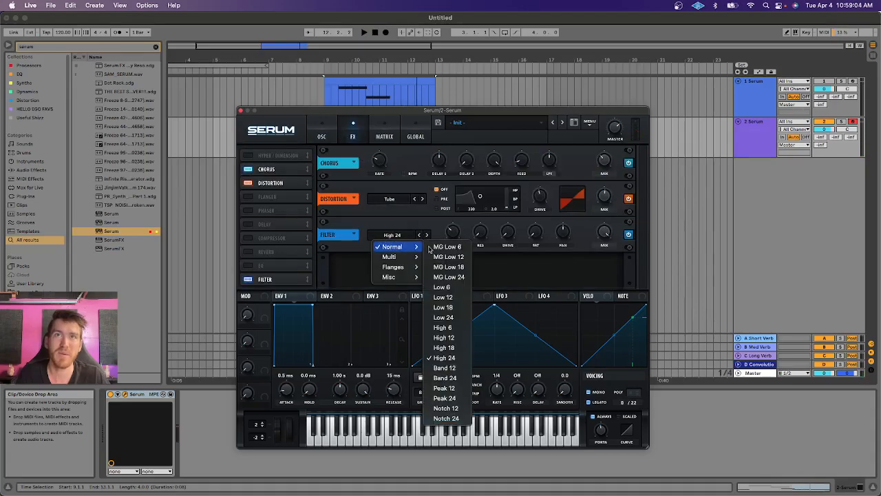
{"action": "left_click", "coordinate": [444, 330]}
{"action": "key", "text": "space"}
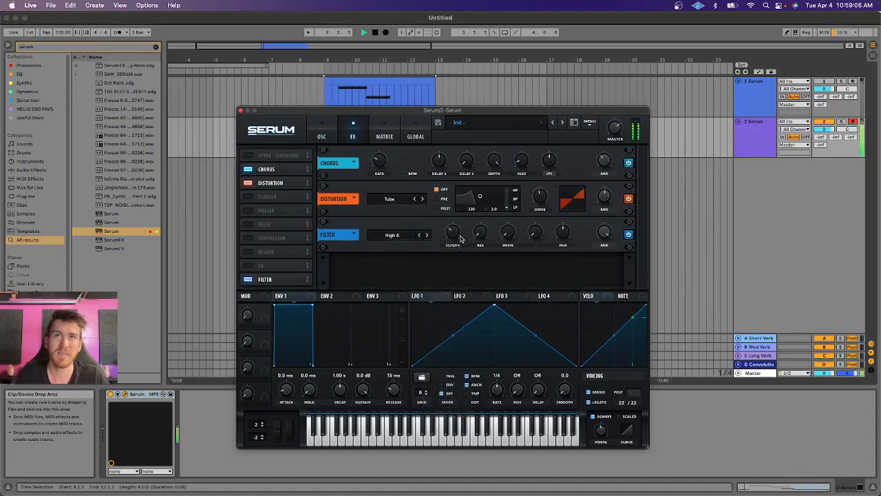
{"action": "mouse_move", "coordinate": [452, 242]}
{"action": "key", "text": "space"}
- Draw a Fil Cutoff automation on the second track's clip, rising from 70 Hz to bar 10 and falling by bar 13, and audition it
{"action": "left_click", "coordinate": [318, 135]}
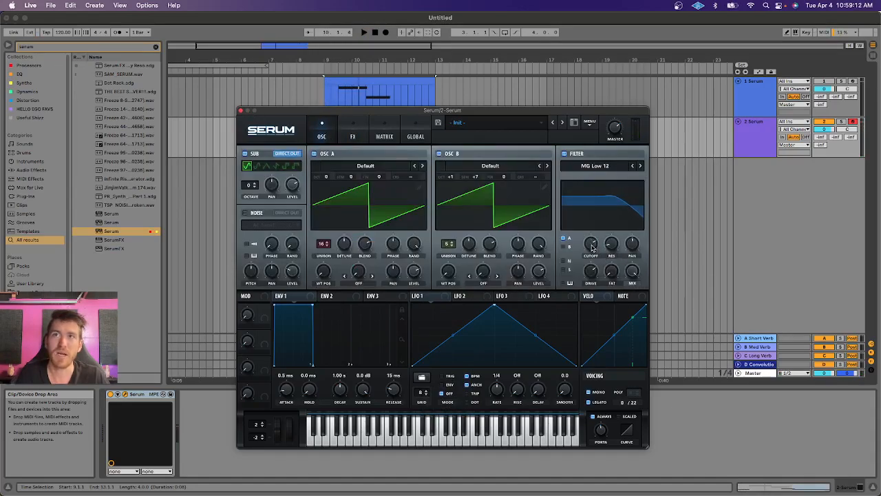
{"action": "left_click", "coordinate": [241, 111]}
{"action": "key", "text": "a"}
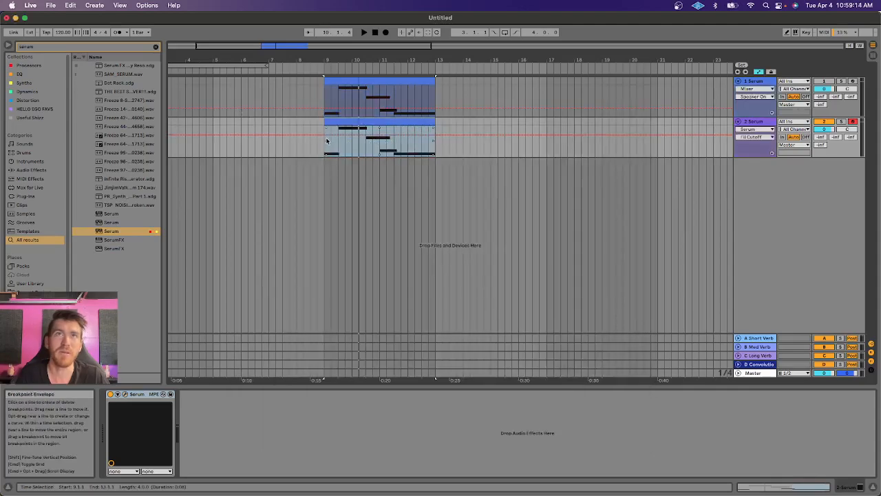
{"action": "mouse_move", "coordinate": [325, 137]}
{"action": "left_mouse_down"}
{"action": "mouse_move", "coordinate": [373, 148]}
{"action": "mouse_move", "coordinate": [354, 137]}
{"action": "left_mouse_up"}
{"action": "left_click_drag", "start_coordinate": [432, 137], "coordinate": [409, 148]}
{"action": "left_click", "coordinate": [385, 123]}
{"action": "key", "text": "space"}
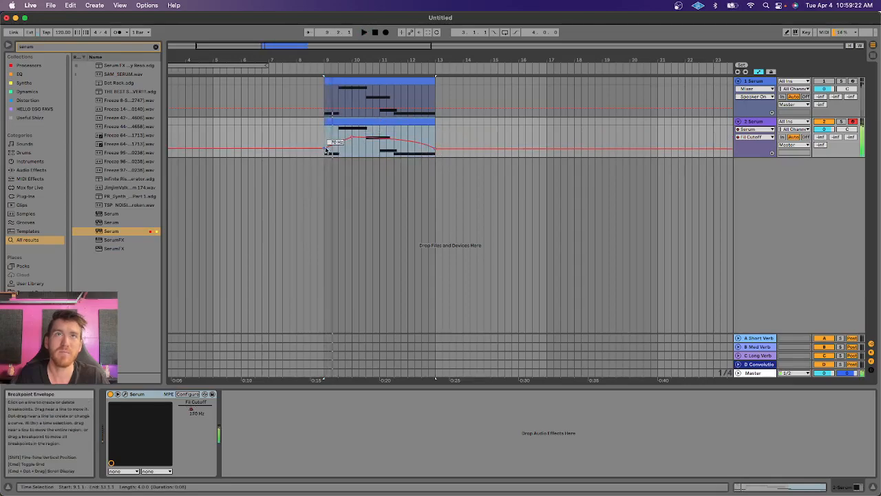
- Reopen the second track's Serum, route oscillator B through the filter and audition the clip
{"action": "left_click", "coordinate": [125, 395]}
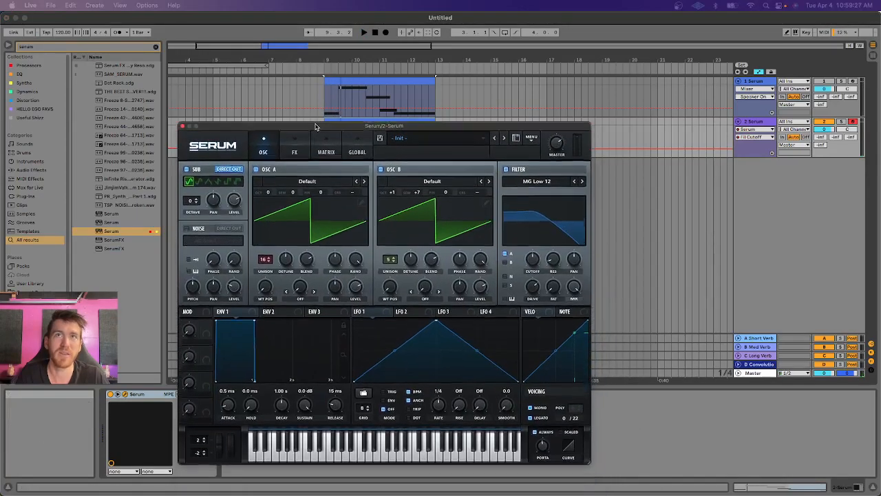
{"action": "left_click_drag", "start_coordinate": [315, 127], "coordinate": [316, 113]}
{"action": "left_click", "coordinate": [506, 248]}
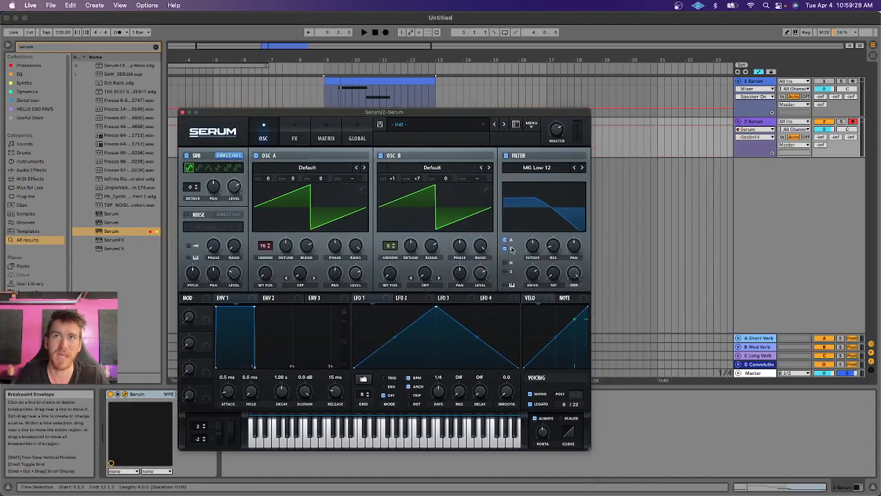
{"action": "key", "text": "space"}
{"action": "left_click", "coordinate": [181, 111]}
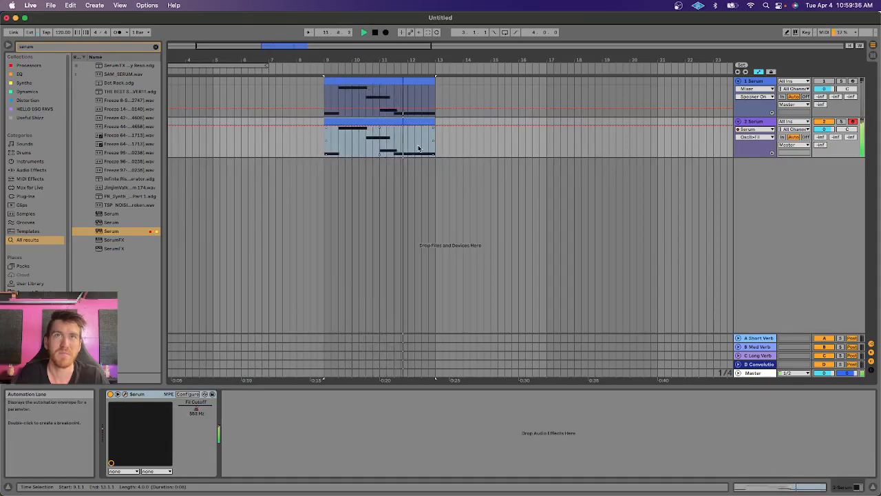
- Show the second track's Fil Cutoff automation and raise the envelope's end so it levels off after bar 12
{"action": "left_click", "coordinate": [753, 135]}
{"action": "left_click", "coordinate": [750, 155]}
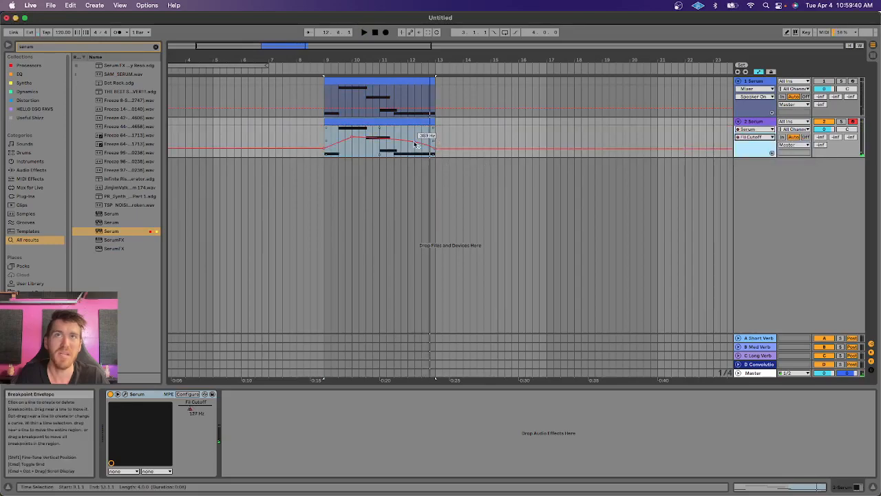
{"action": "mouse_move", "coordinate": [439, 148]}
{"action": "left_mouse_down"}
{"action": "mouse_move", "coordinate": [437, 126]}
{"action": "mouse_move", "coordinate": [435, 141]}
{"action": "left_mouse_up"}
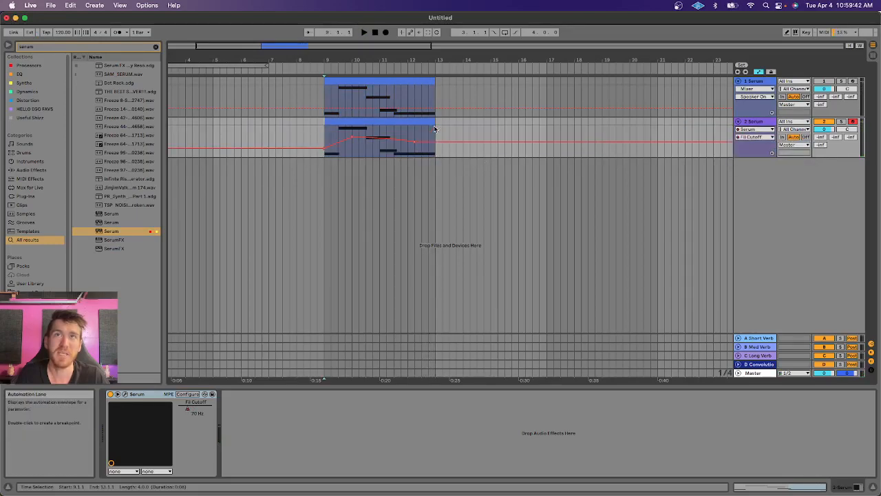
- Hide the automation and insert an empty four-bar MIDI clip on the second track from bar 17 to bar 21
{"action": "left_click", "coordinate": [423, 122]}
{"action": "key", "text": "a"}
{"action": "left_click", "coordinate": [547, 134]}
{"action": "left_click", "coordinate": [659, 141], "text": "shift"}
{"action": "key", "text": "super+shift+m"}
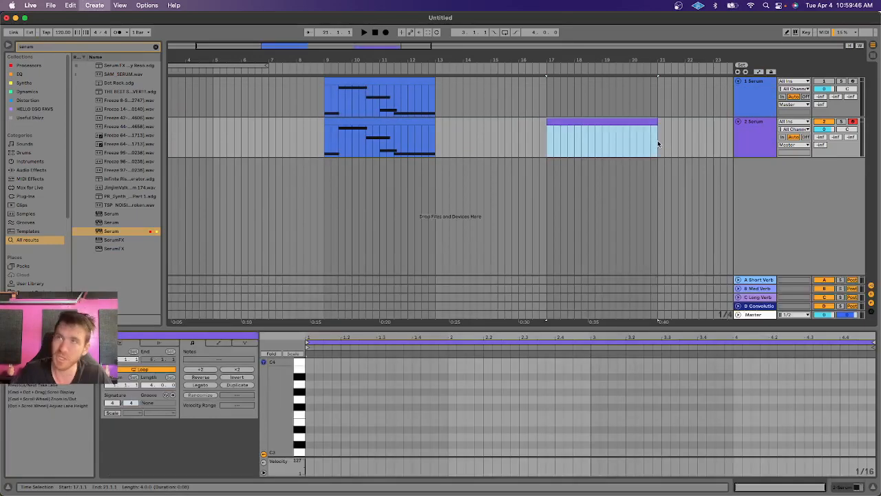
- Add an F0 note spanning the full four bars of the new clip
{"action": "left_click", "coordinate": [311, 433]}
{"action": "scroll", "coordinate": [309, 420], "scroll_direction": "down", "scroll_amount": 5}
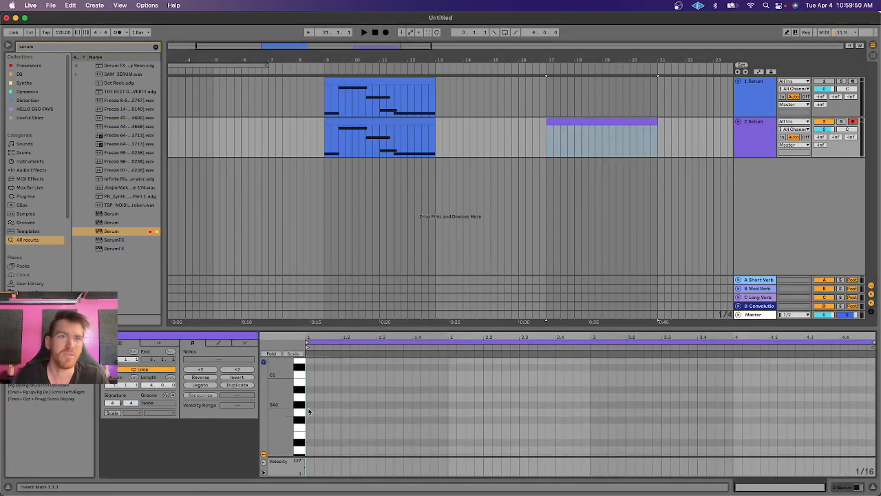
{"action": "double_click", "coordinate": [309, 428]}
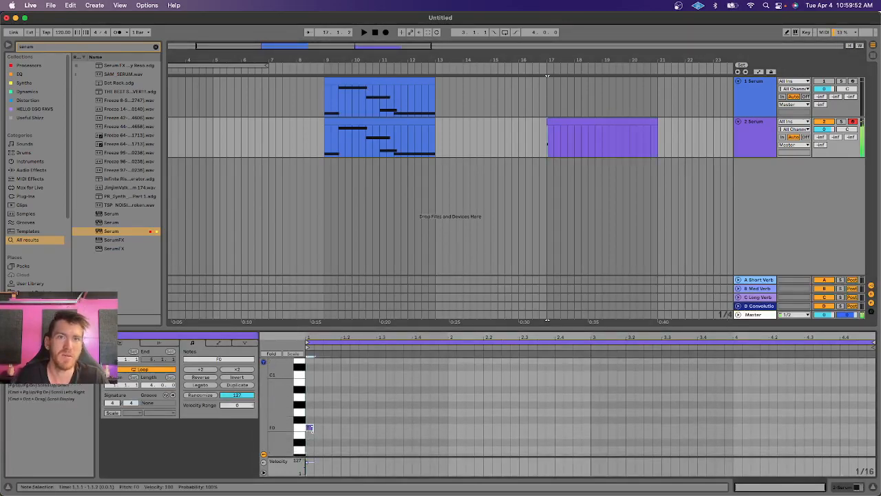
{"action": "left_click_drag", "start_coordinate": [311, 429], "coordinate": [872, 428]}
- Draw a rising Fil Cutoff automation curve from bar 17 to bar 21 over the new clip and audition it
{"action": "left_click", "coordinate": [579, 120]}
{"action": "key", "text": "a"}
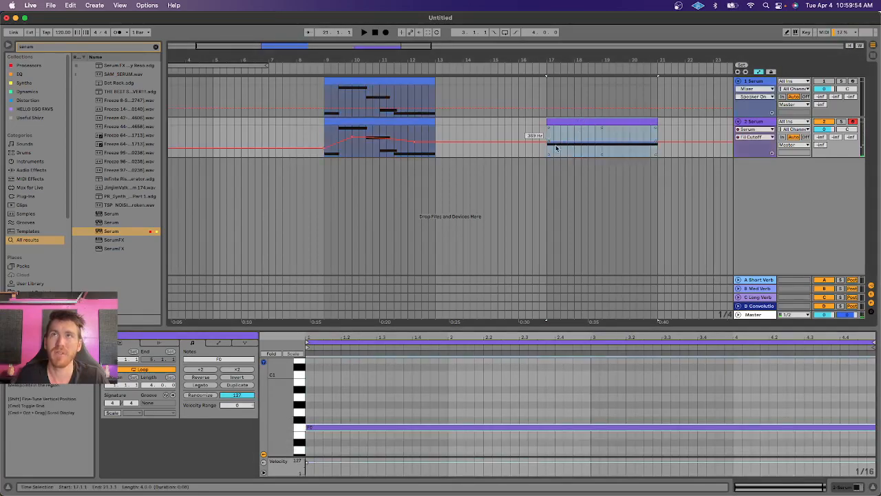
{"action": "key", "text": "space"}
{"action": "left_click_drag", "start_coordinate": [658, 150], "coordinate": [658, 133]}
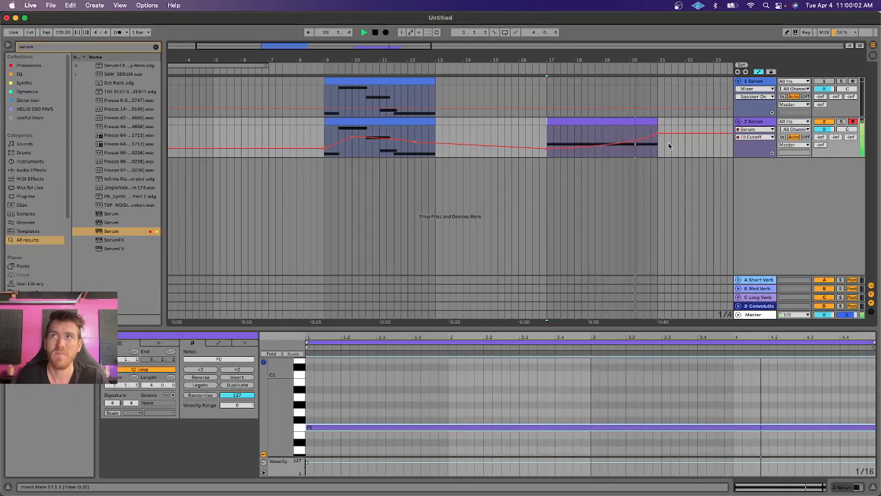